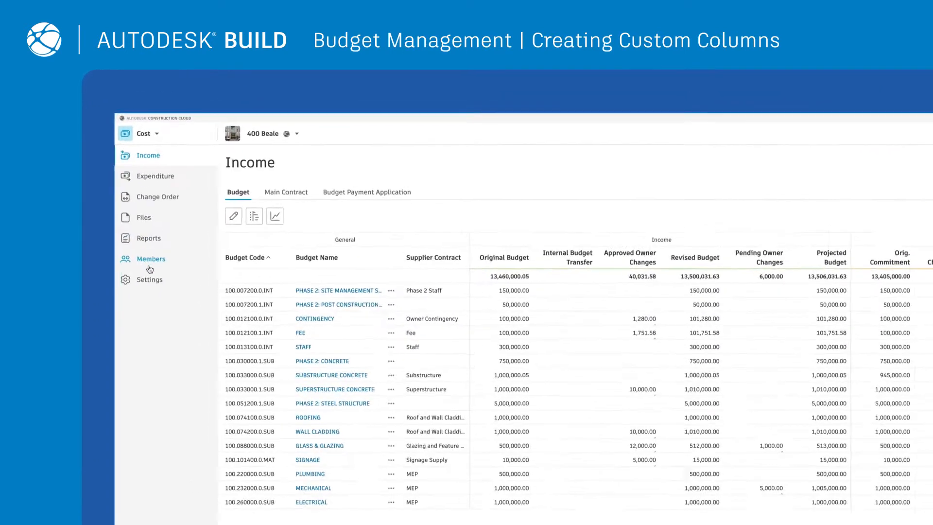
In the cost settings for Income, add a budget overview column named "CO's relative to budget" in the Income group.
{"action": "left_click", "coordinate": [146, 281]}
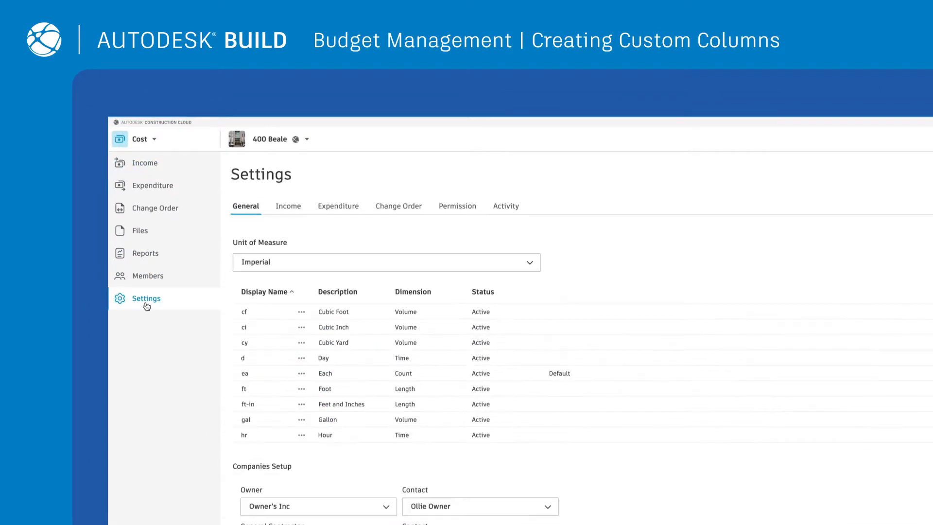
{"action": "left_click", "coordinate": [288, 208]}
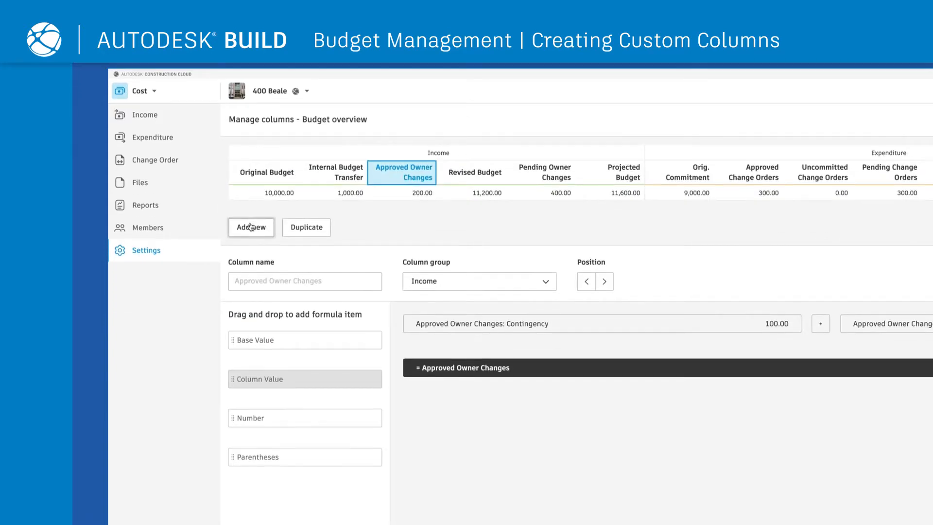
{"action": "left_click", "coordinate": [251, 226]}
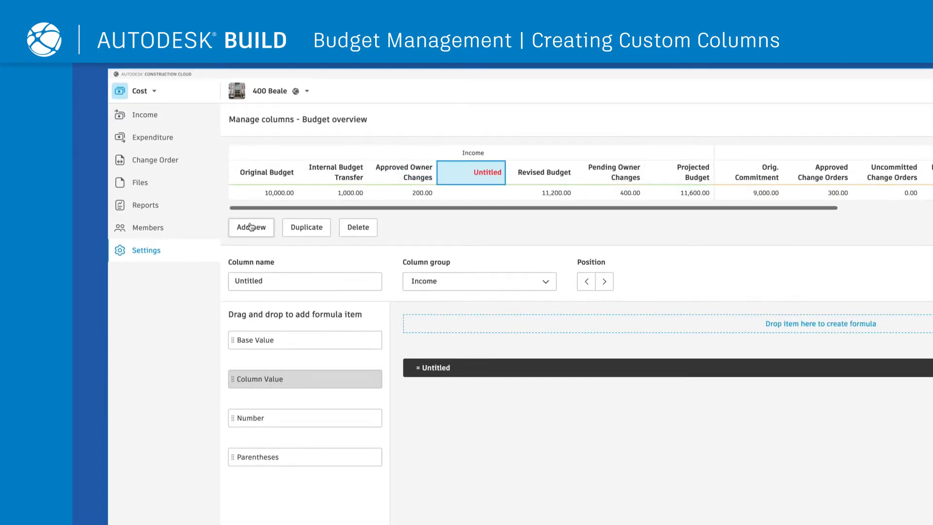
{"action": "double_click", "coordinate": [248, 281]}
{"action": "type", "text": "CO's relative to budget"}
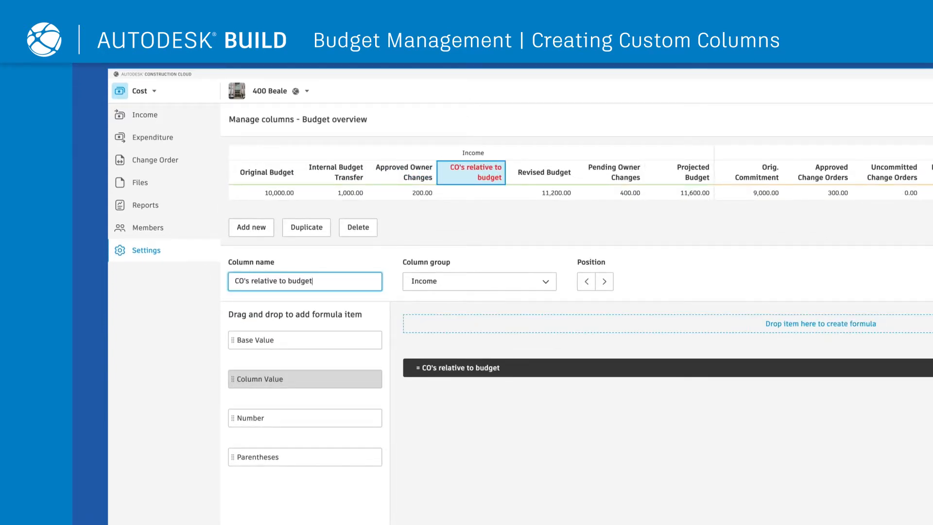
Build the new column's formula as Original Budget plus Approved Owner Changes.
{"action": "left_click", "coordinate": [258, 383]}
{"action": "left_click", "coordinate": [860, 252]}
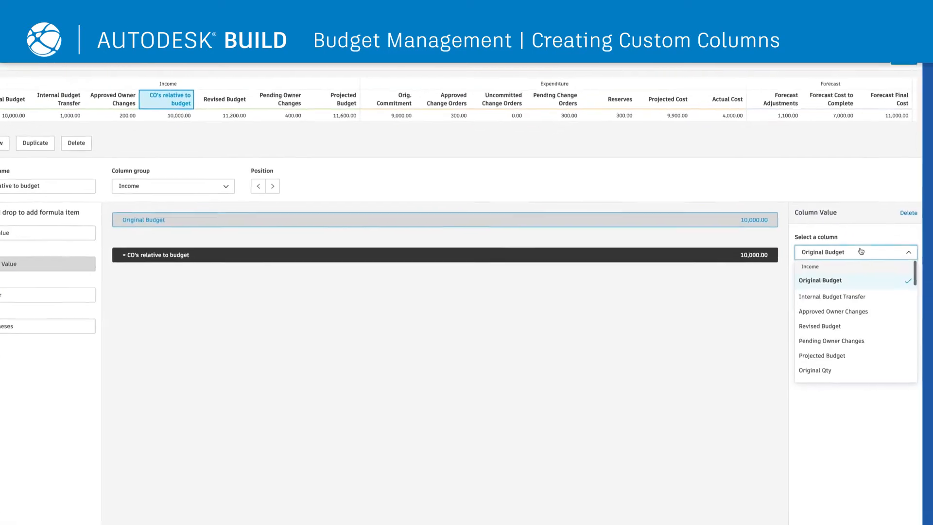
{"action": "left_click", "coordinate": [836, 306]}
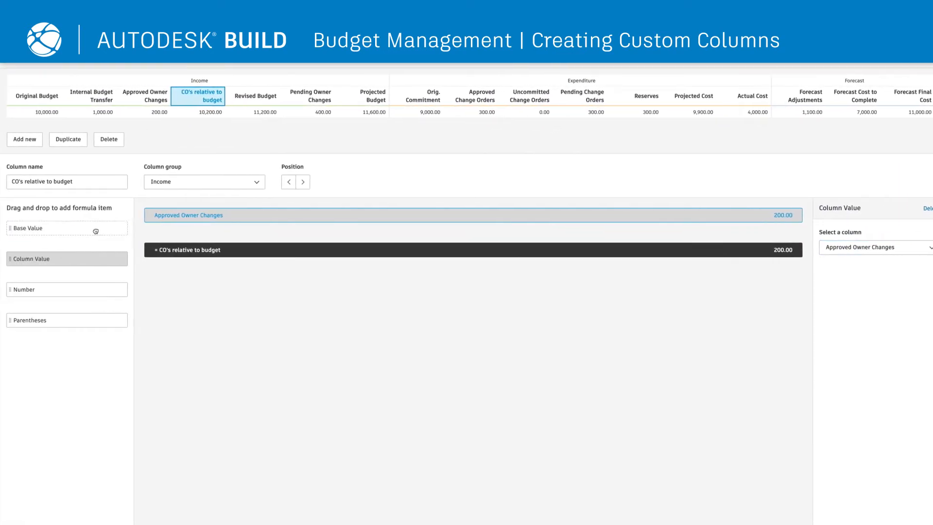
{"action": "left_click_drag", "start_coordinate": [0, 228], "coordinate": [246, 225]}
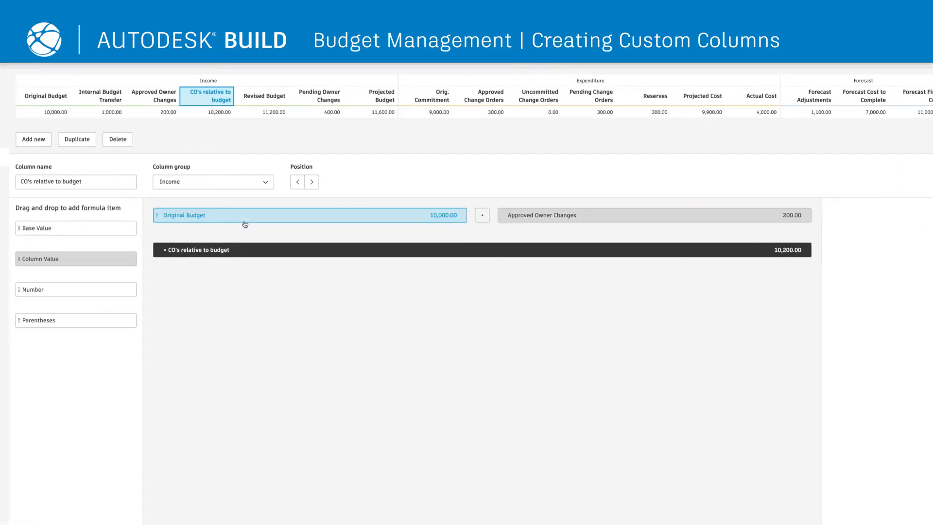
Shift the CO's relative to budget column past Revised Budget and Pending Owner Changes within the Income group.
{"action": "left_click", "coordinate": [312, 183]}
{"action": "left_click", "coordinate": [311, 183]}
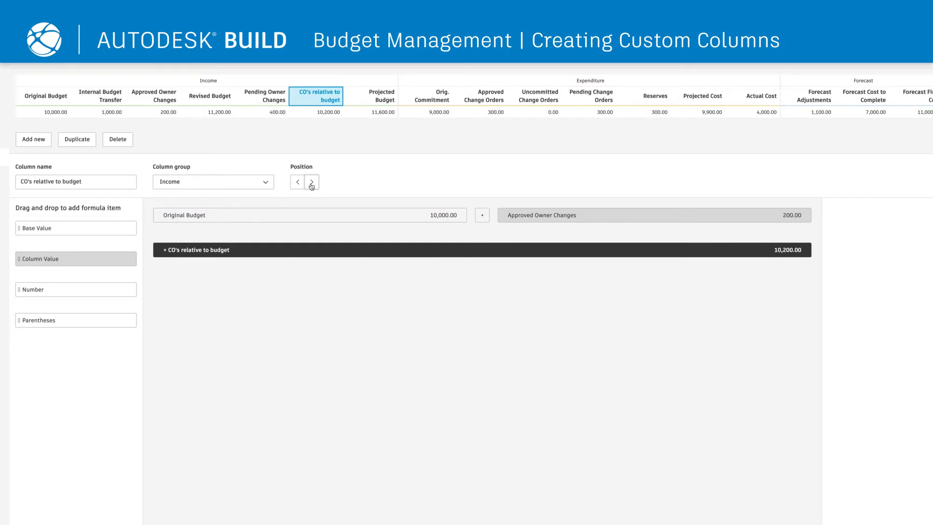
{"action": "left_click", "coordinate": [311, 183]}
{"action": "left_click", "coordinate": [311, 183]}
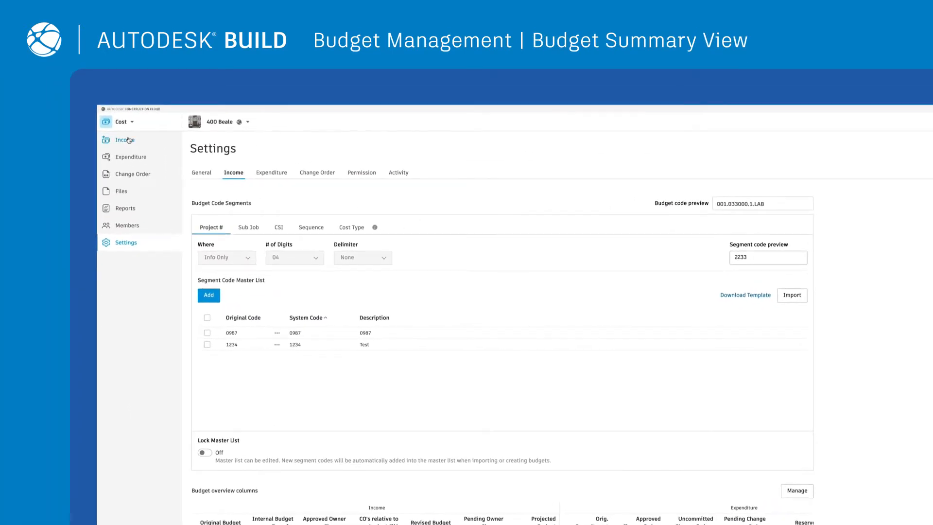
Examine the GLASS & GLAZING item's details in the Income budget, from its code segments and contract down to forecast adjustments.
{"action": "left_click", "coordinate": [124, 140]}
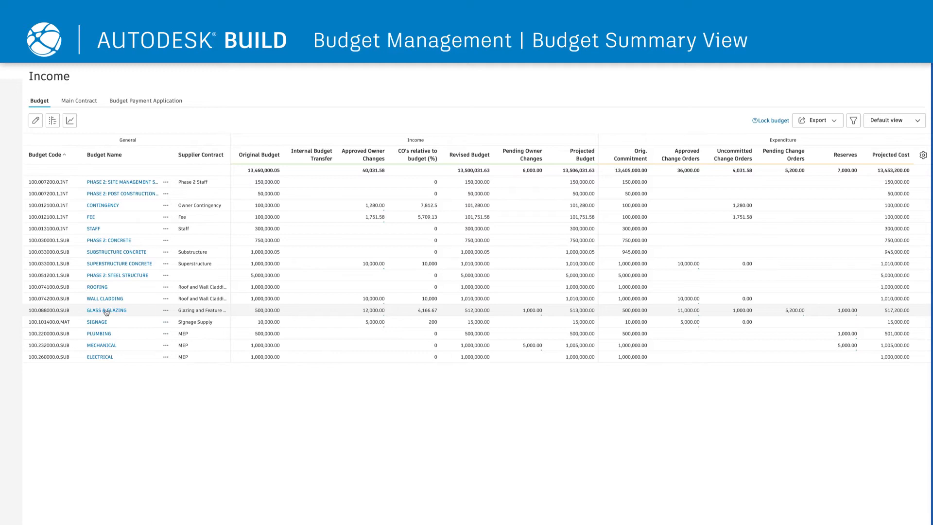
{"action": "left_click", "coordinate": [106, 312]}
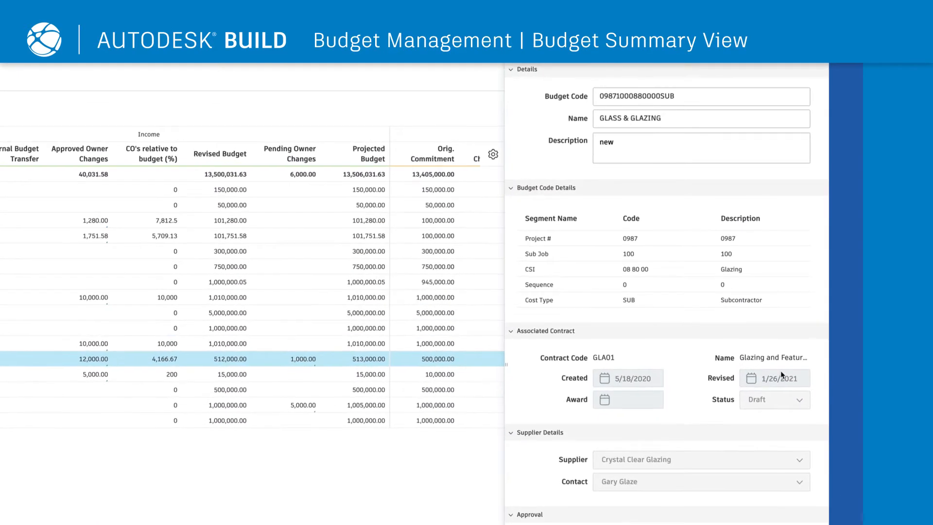
{"action": "scroll", "coordinate": [783, 372], "scroll_direction": "down", "scroll_amount": 2}
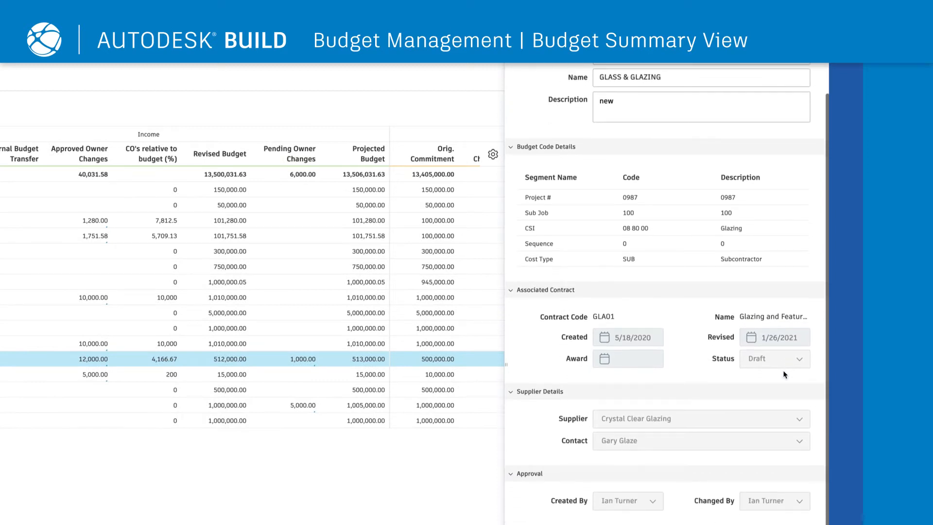
{"action": "scroll", "coordinate": [784, 375], "scroll_direction": "down", "scroll_amount": 5}
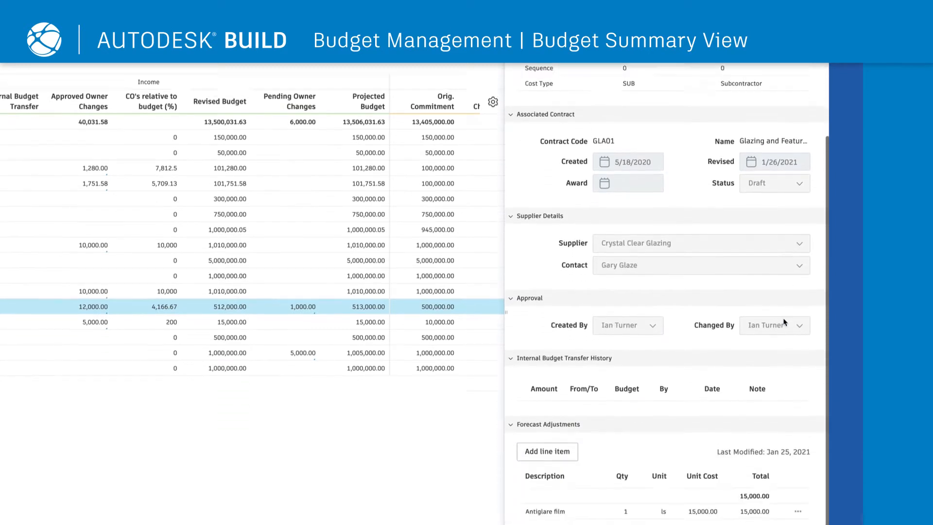
{"action": "scroll", "coordinate": [784, 323], "scroll_direction": "down", "scroll_amount": 2}
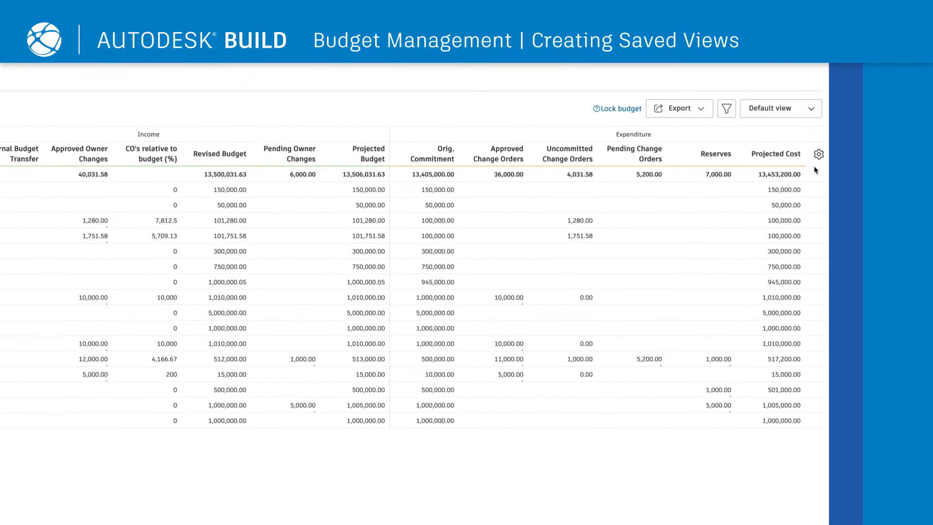
Hide the Internal Budget Transfer, CO's relative to budget (%), Revised Budget, Reserves and Projected Cost columns in the budget table.
{"action": "left_click", "coordinate": [816, 157]}
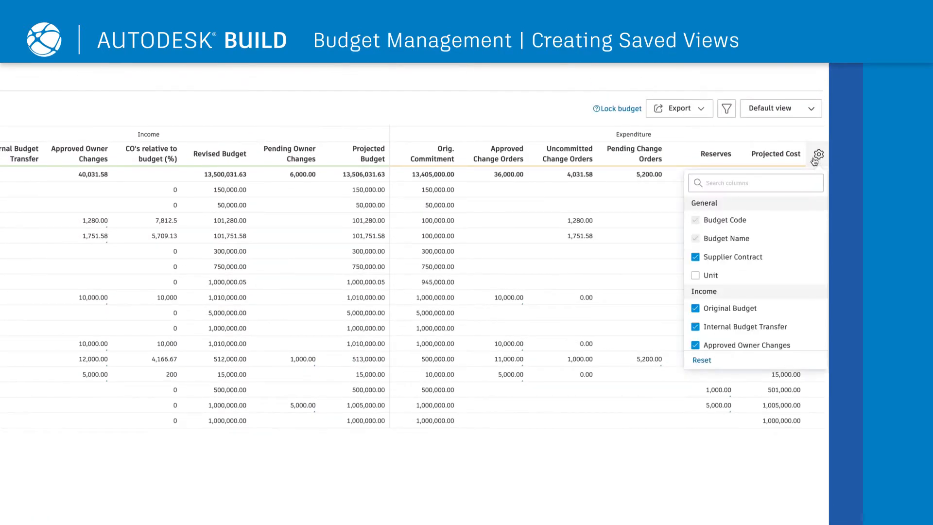
{"action": "left_click", "coordinate": [702, 327]}
{"action": "scroll", "coordinate": [707, 311], "scroll_direction": "down", "scroll_amount": 3}
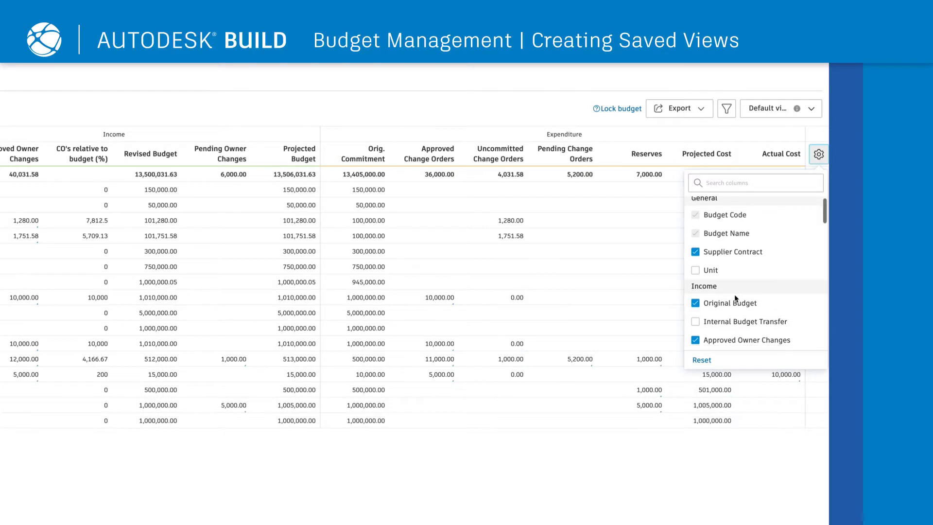
{"action": "left_click", "coordinate": [695, 251]}
{"action": "left_click", "coordinate": [696, 270]}
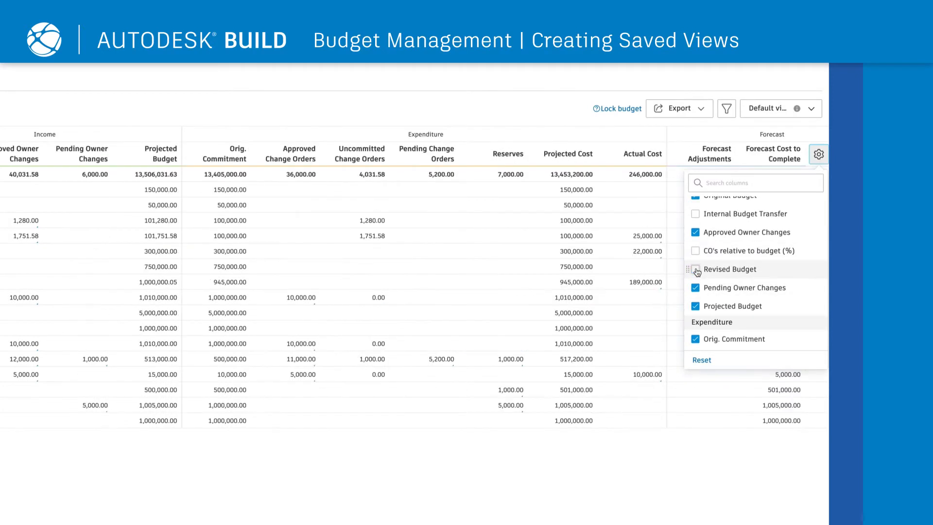
{"action": "left_click", "coordinate": [801, 82]}
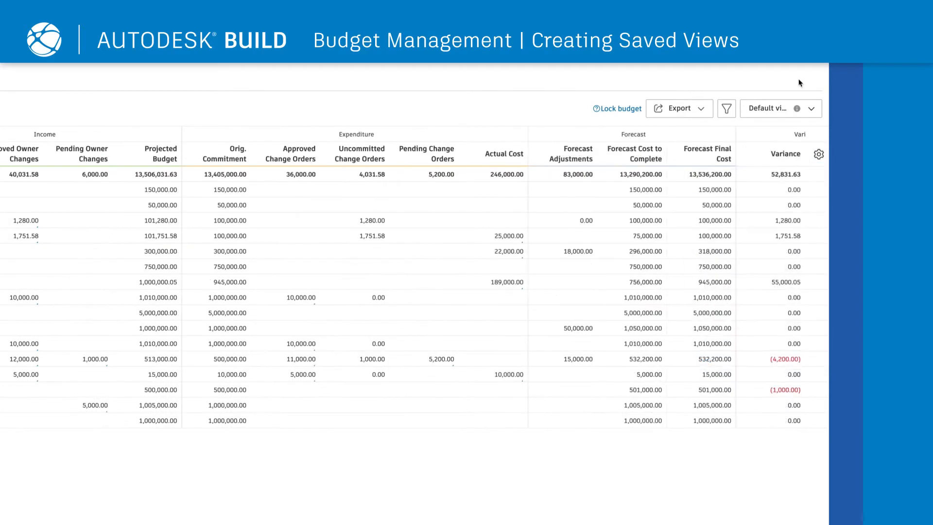
Save the current budget table layout as a new view named "Change Orders".
{"action": "left_click", "coordinate": [810, 108]}
{"action": "left_click", "coordinate": [775, 168]}
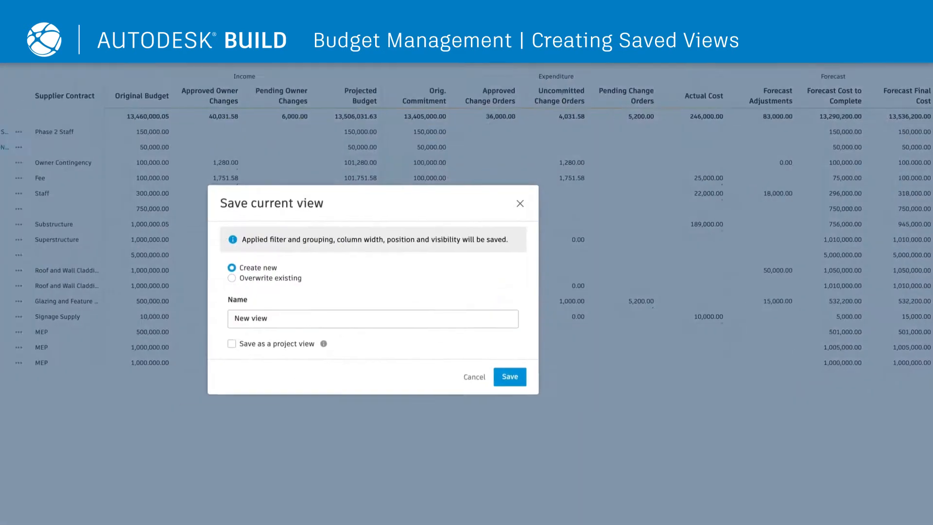
{"action": "type", "text": "Change Orders"}
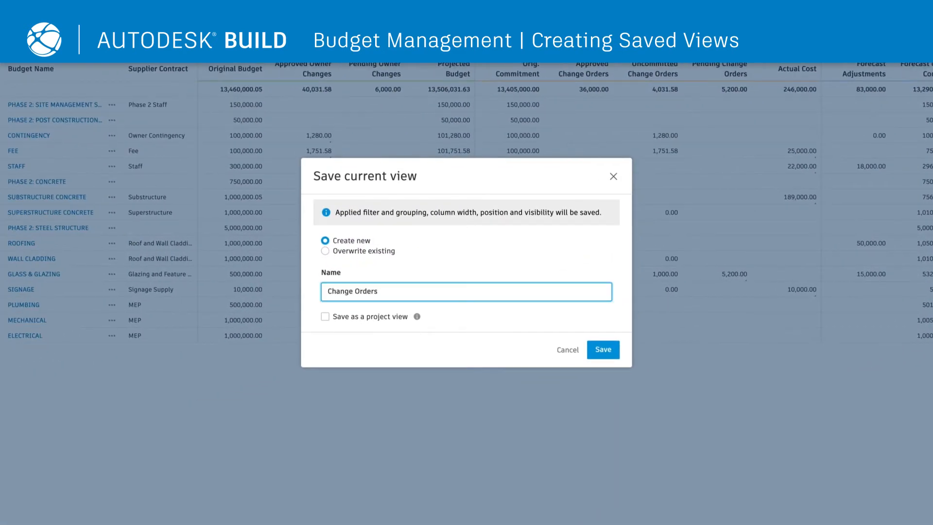
{"action": "left_click", "coordinate": [603, 349]}
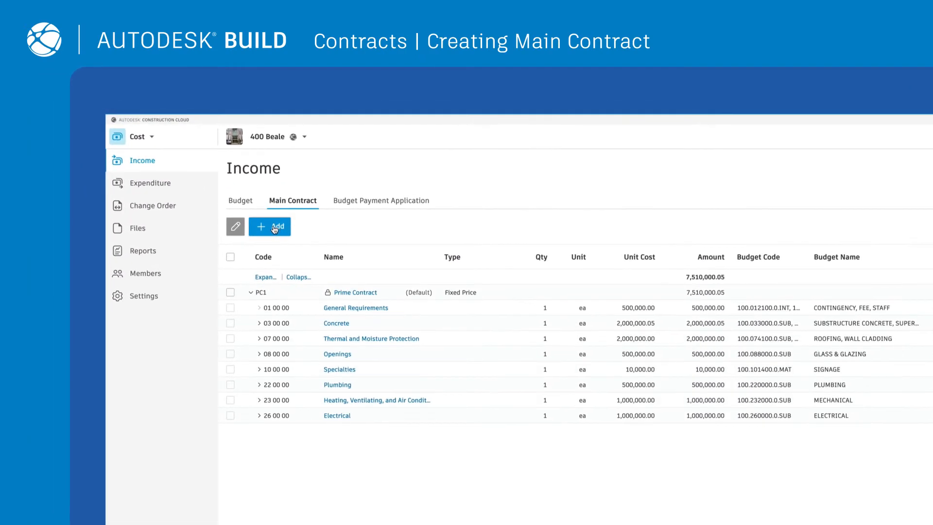
Add a main contract with code PC2, name "Phase 2 Main Contract" and type Fixed Price, and leave editing mode.
{"action": "left_click", "coordinate": [274, 229]}
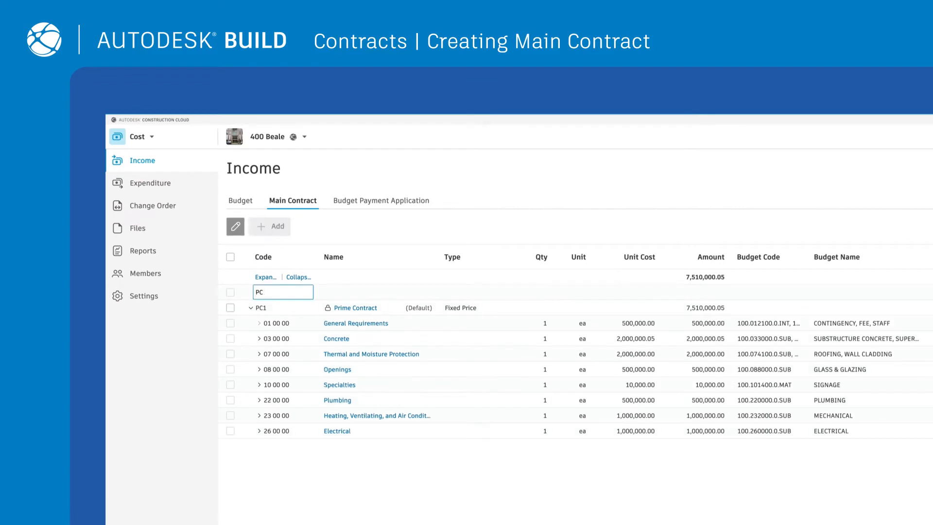
{"action": "left_click", "coordinate": [450, 292]}
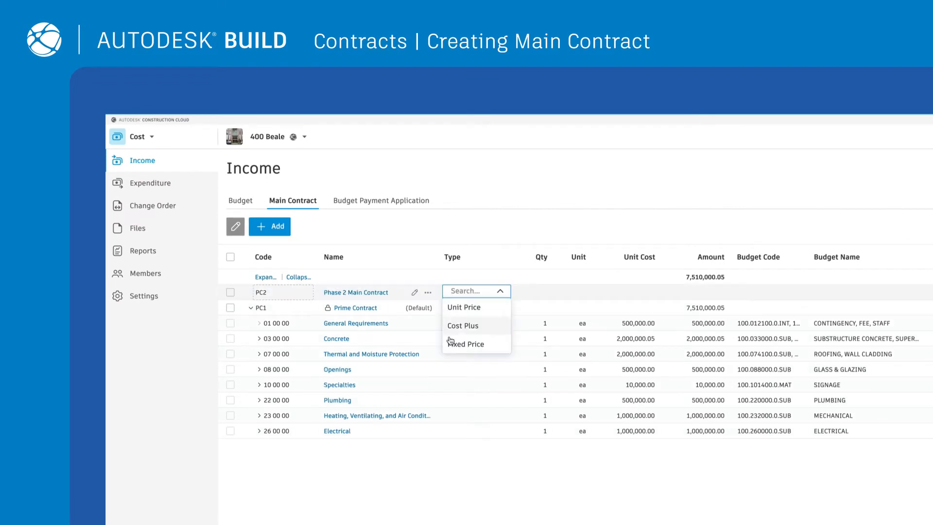
{"action": "left_click", "coordinate": [452, 343]}
{"action": "left_click", "coordinate": [235, 226]}
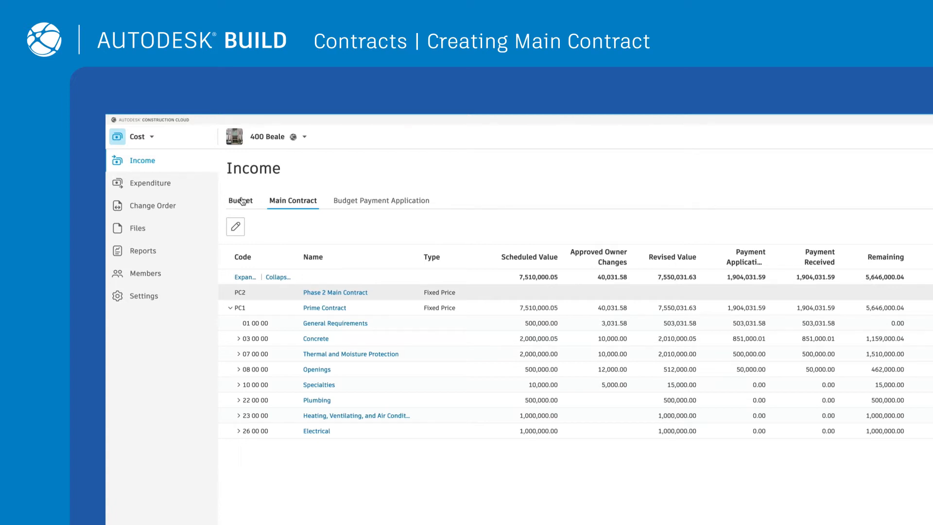
Create a schedule of values for Phase 2 Main Contract from each budget line item, using the four PHASE 2 budget items.
{"action": "left_click", "coordinate": [241, 200]}
{"action": "left_click", "coordinate": [236, 227]}
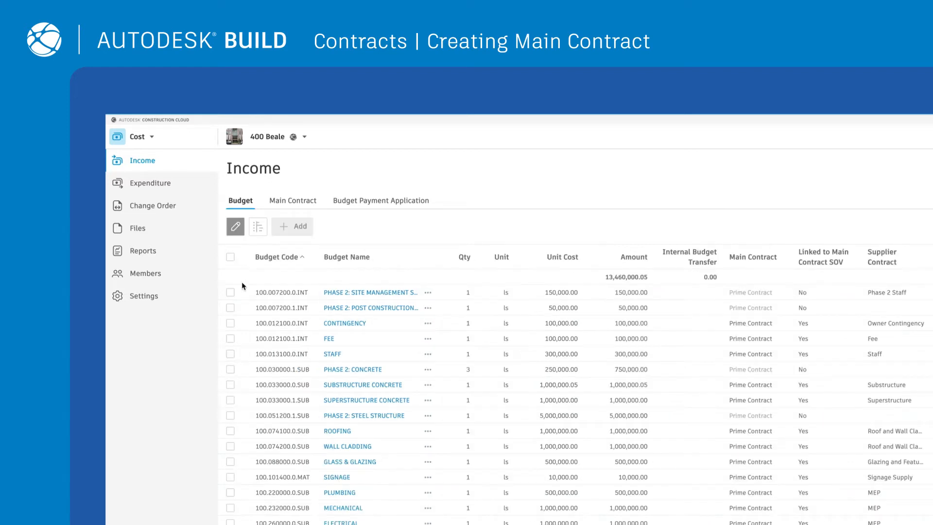
{"action": "left_click", "coordinate": [231, 292]}
{"action": "left_click", "coordinate": [230, 308]}
{"action": "left_click", "coordinate": [230, 370]}
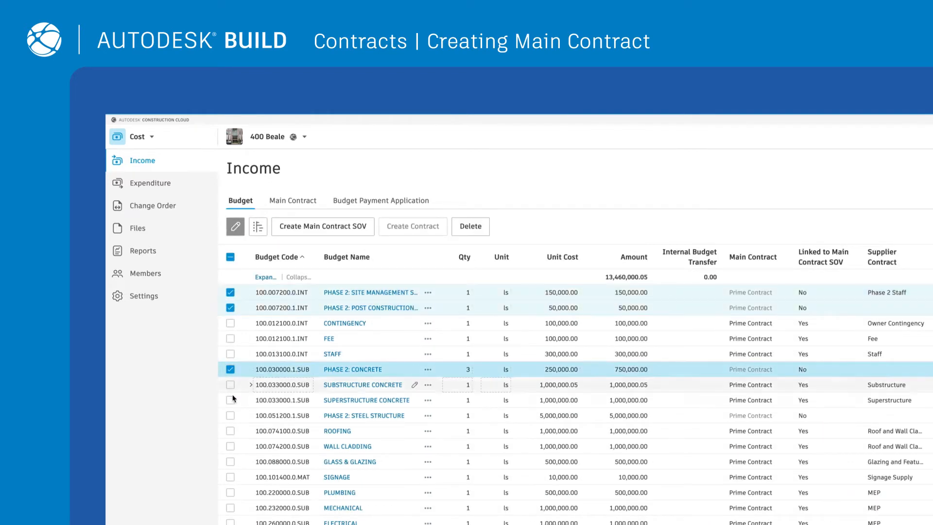
{"action": "left_click", "coordinate": [231, 415]}
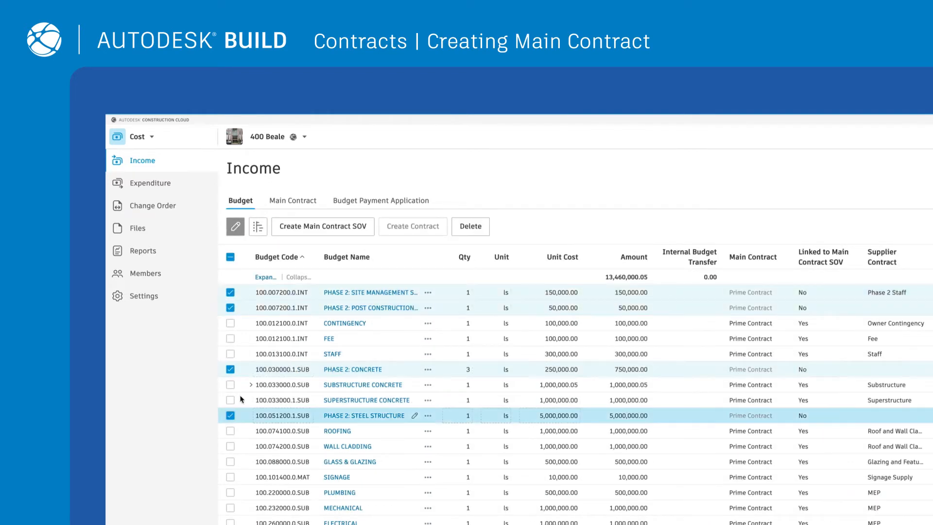
{"action": "left_click", "coordinate": [332, 230]}
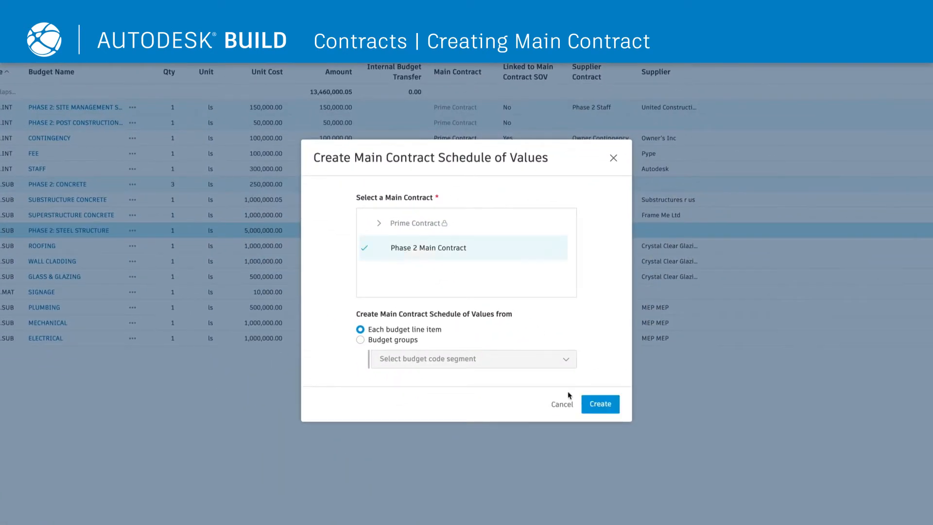
{"action": "left_click", "coordinate": [595, 405]}
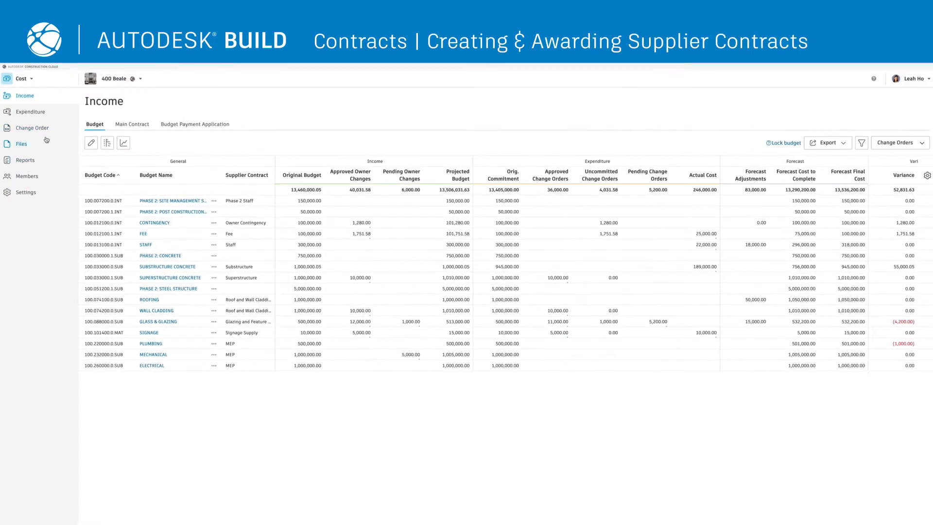
Add an Expenditure contract with code ST001, name "Phase 2 Steel" and type Subcontract.
{"action": "left_click", "coordinate": [39, 115]}
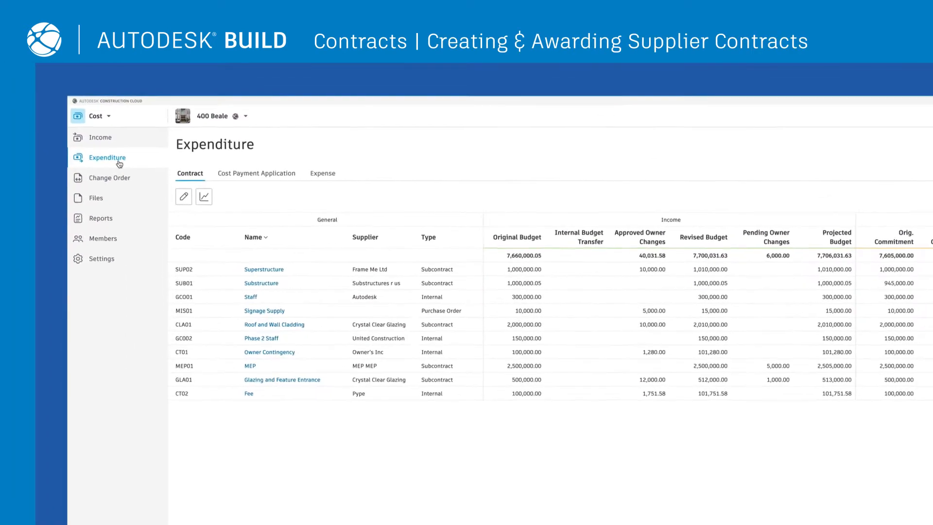
{"action": "left_click", "coordinate": [219, 216]}
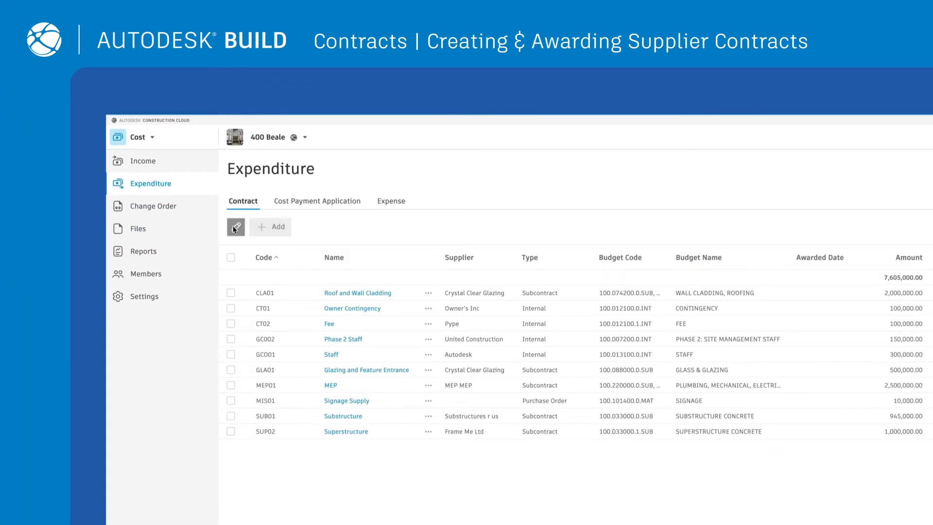
{"action": "left_click", "coordinate": [264, 229]}
{"action": "type", "text": "ST001"}
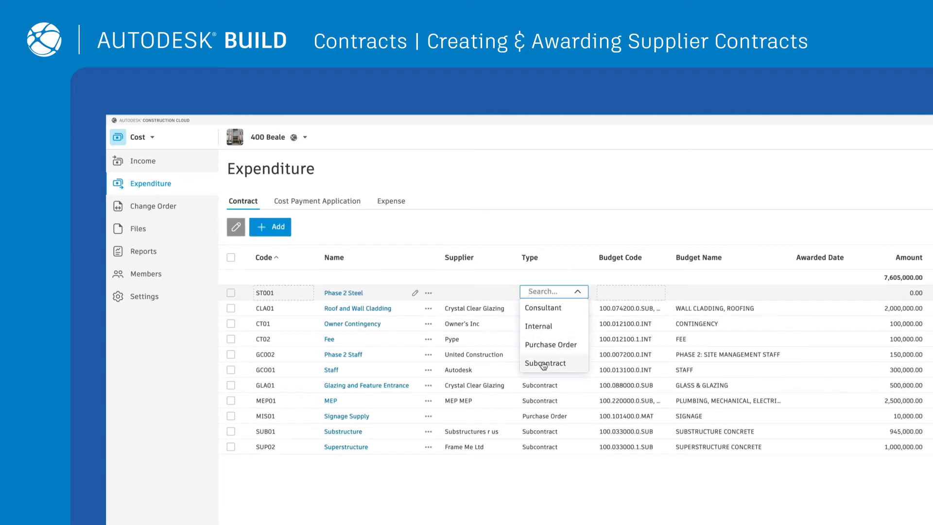
{"action": "left_click", "coordinate": [544, 363]}
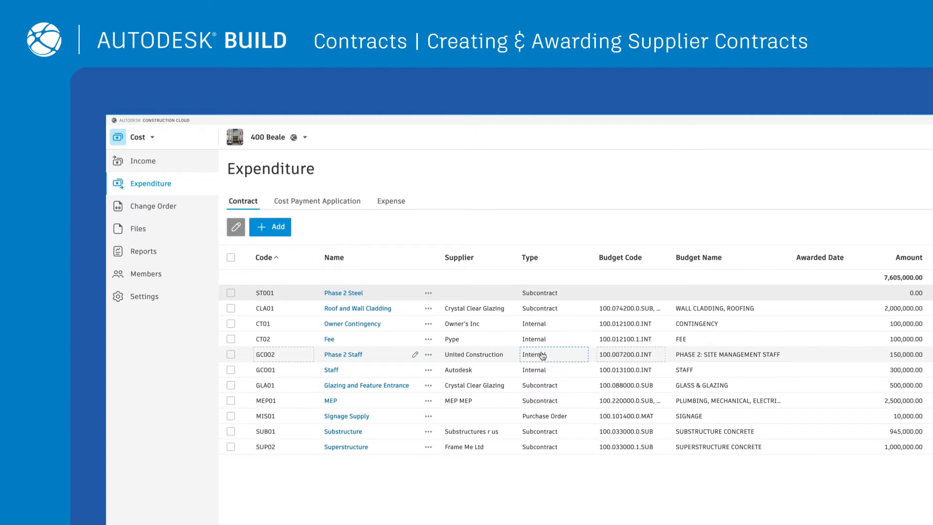
Link the Phase 2 Steel contract to the budget item 100.051200.1.SUB - PHASE 2: STEEL STRUCTURE.
{"action": "left_click", "coordinate": [348, 293]}
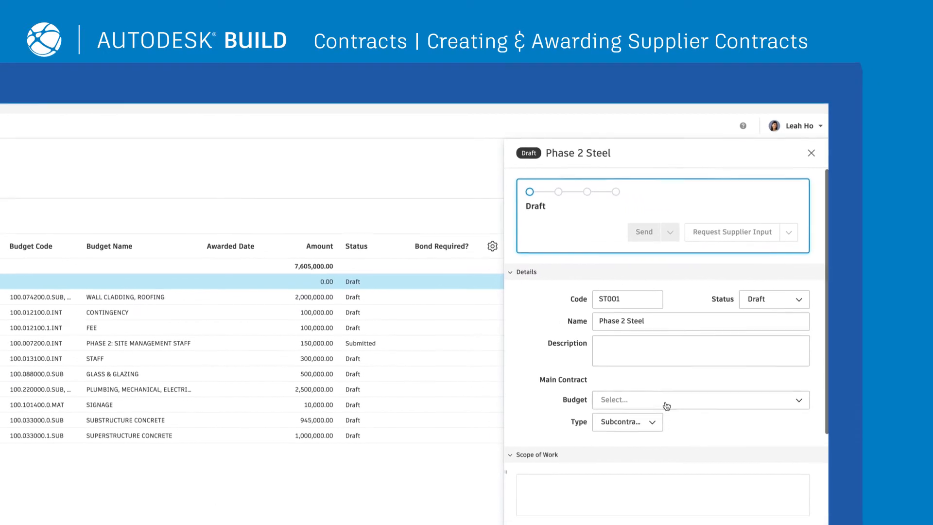
{"action": "left_click", "coordinate": [666, 406]}
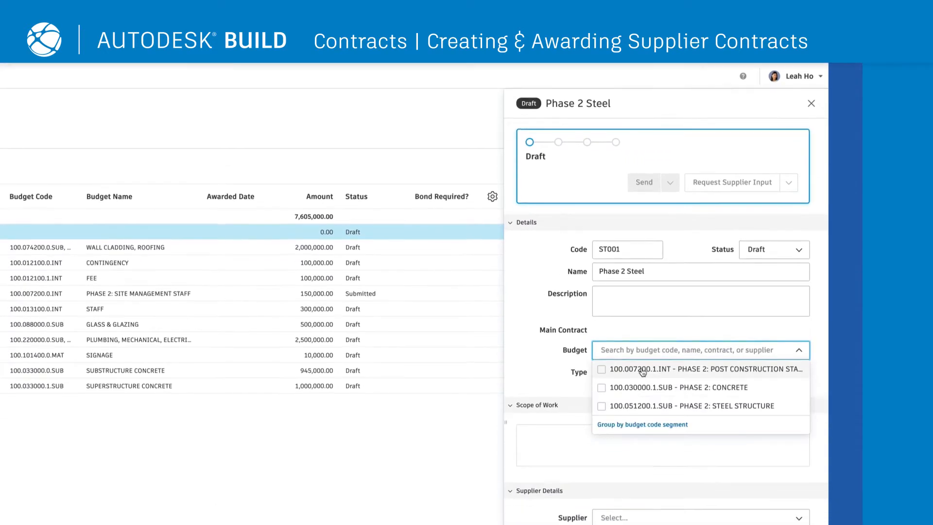
{"action": "left_click", "coordinate": [602, 386]}
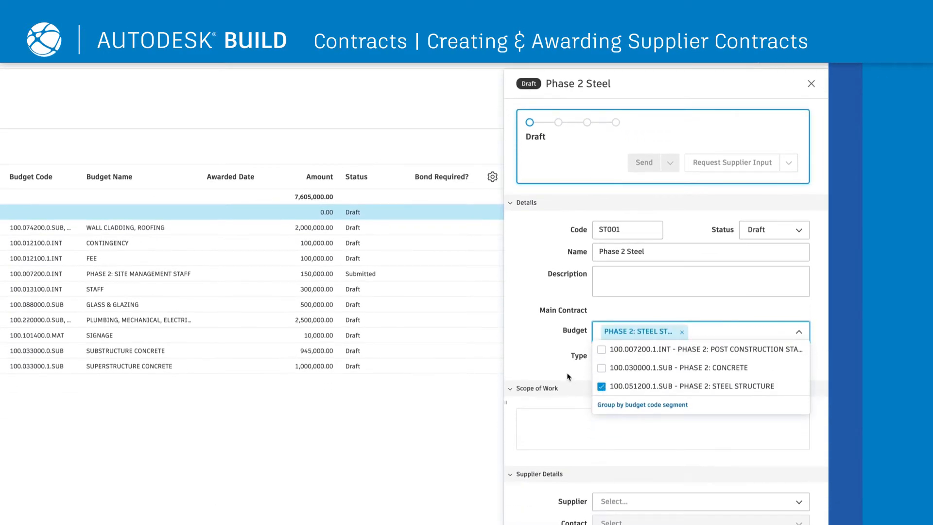
{"action": "left_click", "coordinate": [568, 376]}
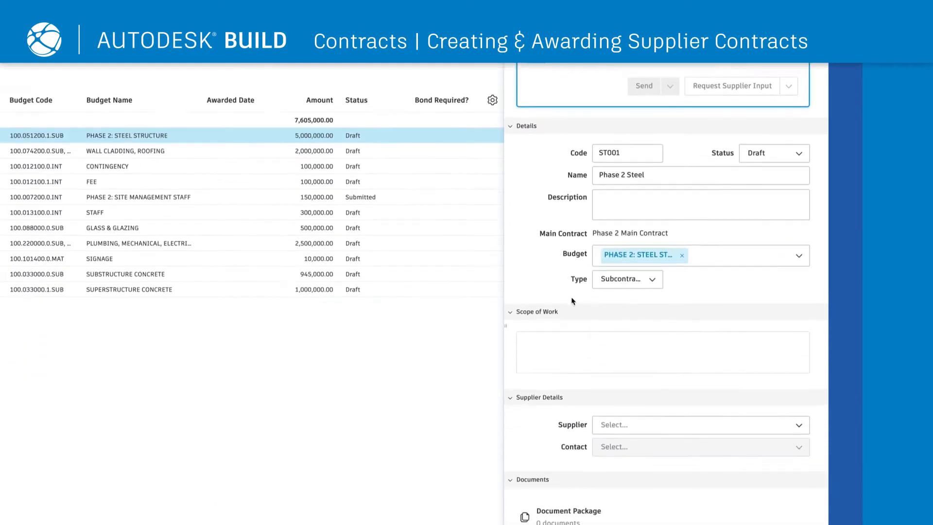
Assign Frame Me Ltd as the supplier of the Phase 2 Steel contract.
{"action": "left_click", "coordinate": [613, 501]}
{"action": "type", "text": "Frame"}
{"action": "left_click", "coordinate": [619, 334]}
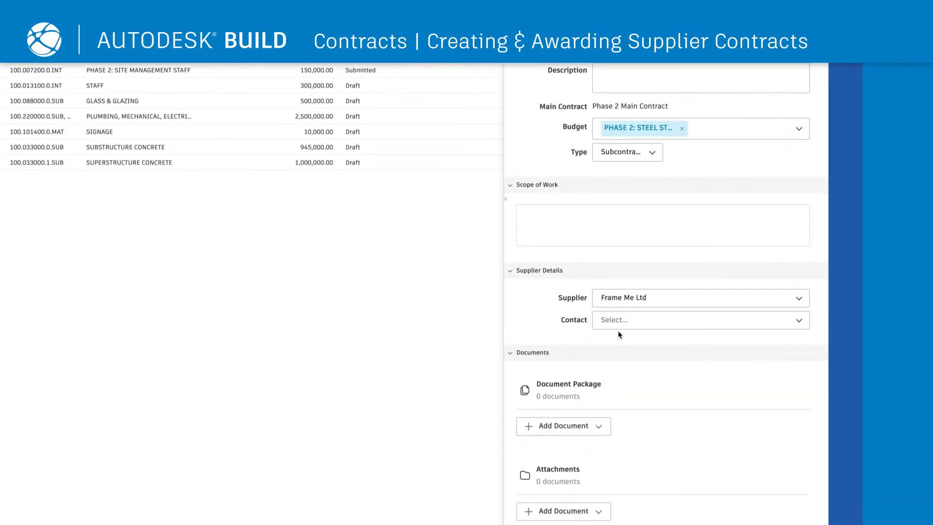
Generate a contract document from the Supplier Contract template in the Phase 2 Steel contract's Document Package.
{"action": "scroll", "coordinate": [715, 178], "scroll_direction": "down", "scroll_amount": 3}
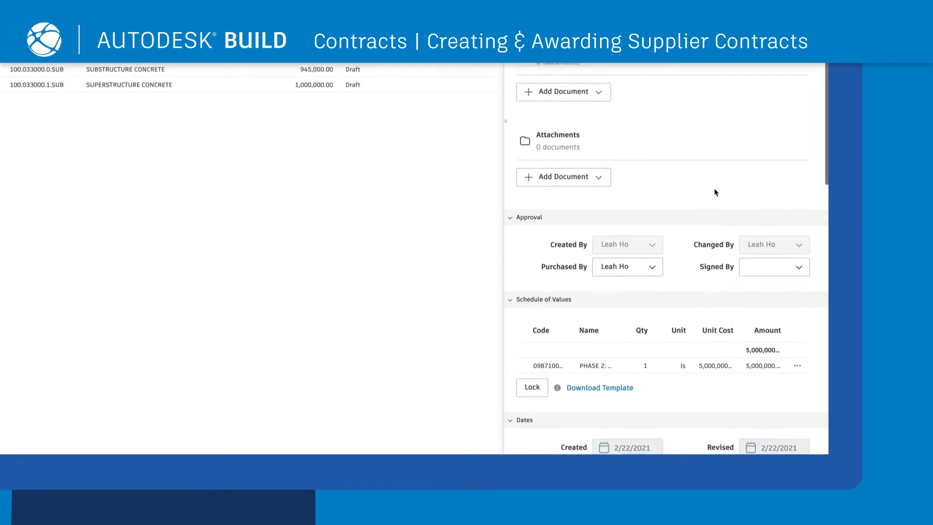
{"action": "left_click", "coordinate": [590, 164]}
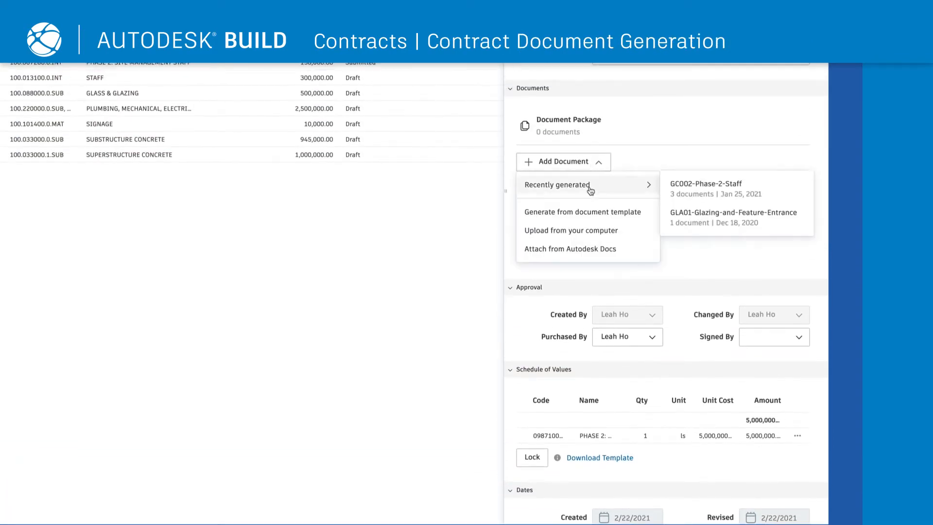
{"action": "left_click", "coordinate": [584, 209]}
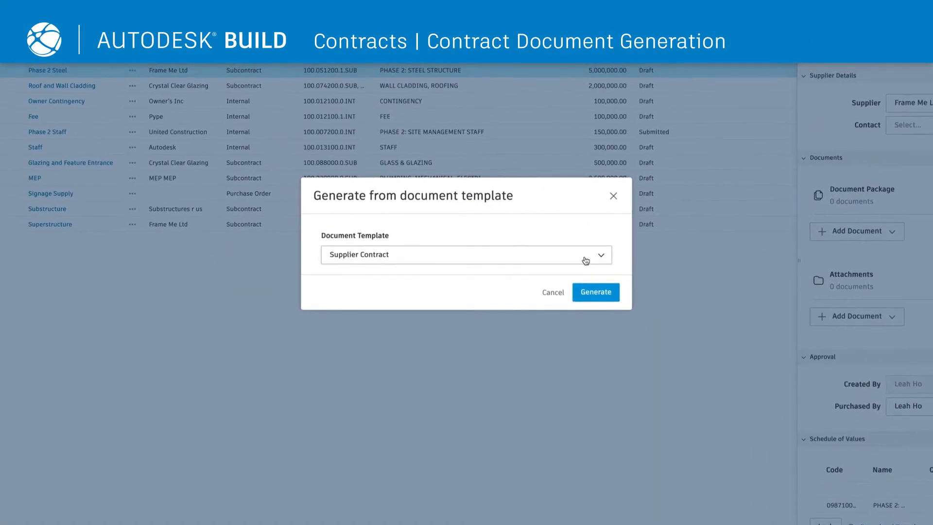
{"action": "left_click", "coordinate": [465, 227]}
{"action": "left_click", "coordinate": [566, 292]}
{"action": "left_click", "coordinate": [596, 292]}
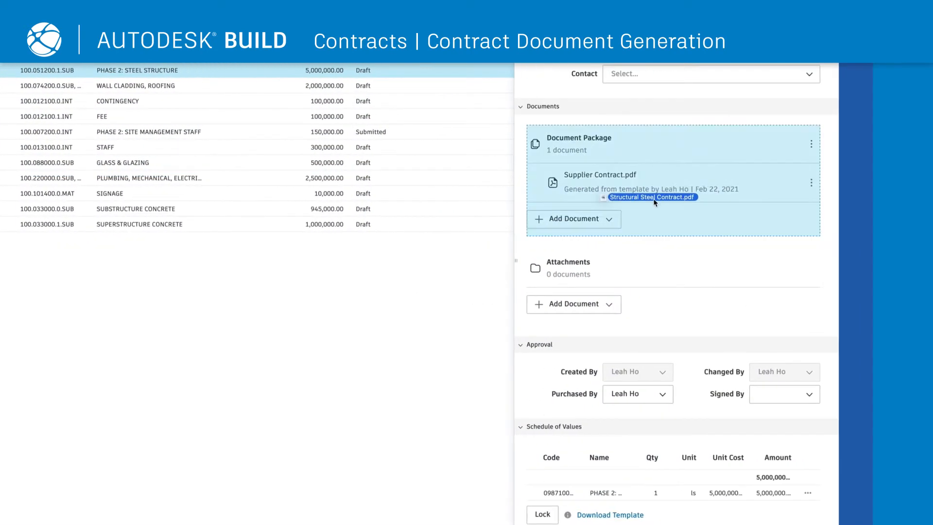
Upload Structural Steel Contract.pdf to the Document Package and Steel Details.pdf to the contract's Attachments.
{"action": "left_click_drag", "start_coordinate": [654, 200], "coordinate": [617, 229]}
{"action": "left_click_drag", "start_coordinate": [834, 194], "coordinate": [605, 318]}
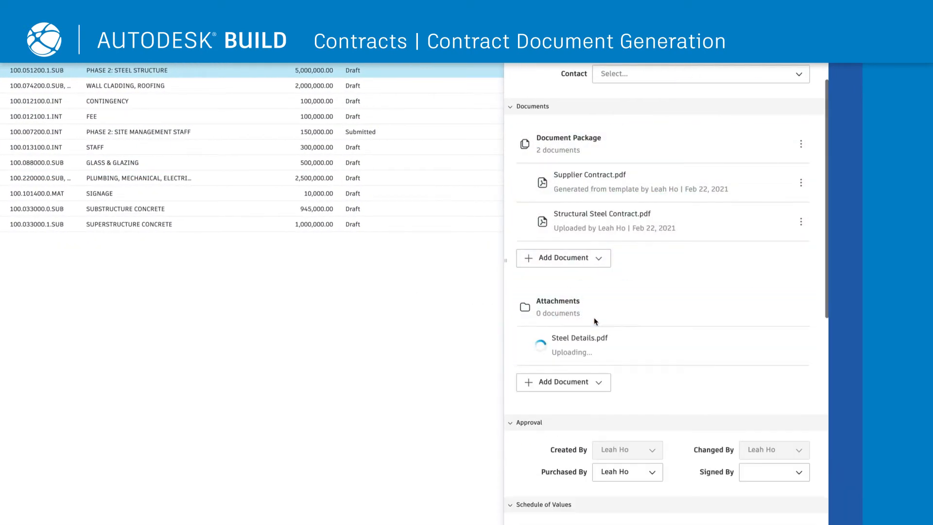
Move Steel Details.pdf from Attachments into the Document Package and check the package's open, download and email options.
{"action": "left_click", "coordinate": [802, 346]}
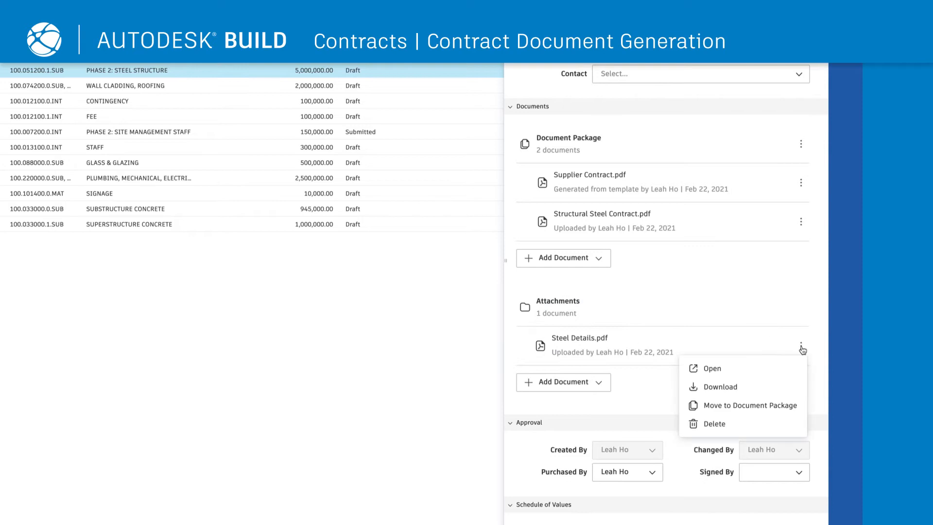
{"action": "left_click", "coordinate": [774, 408]}
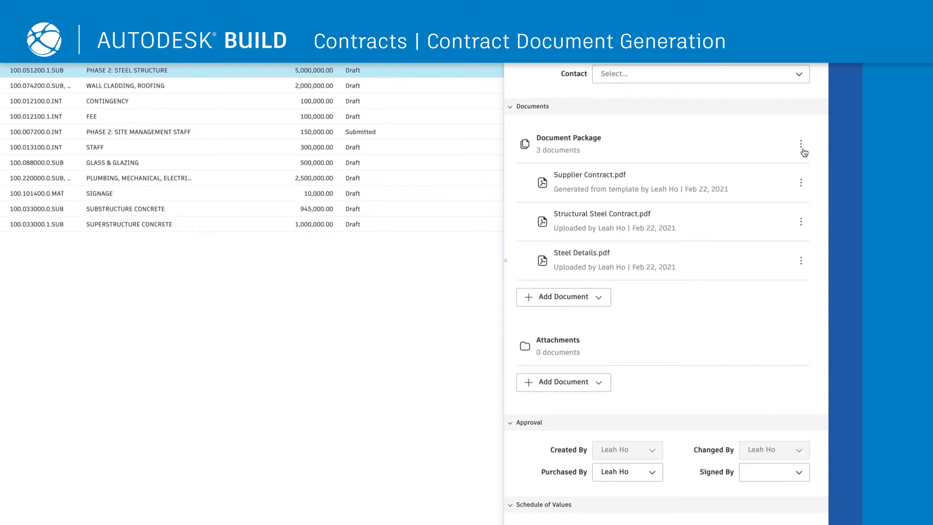
{"action": "left_click", "coordinate": [802, 146]}
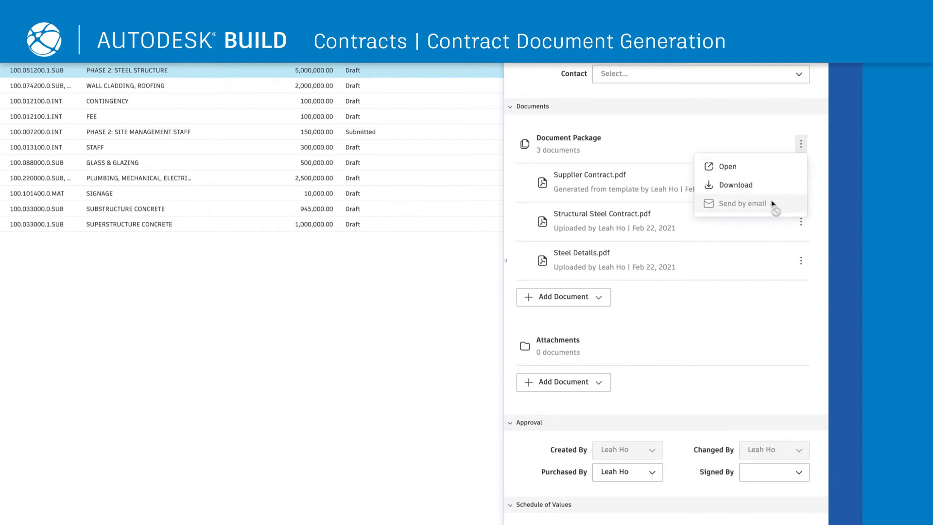
{"action": "left_click", "coordinate": [810, 252]}
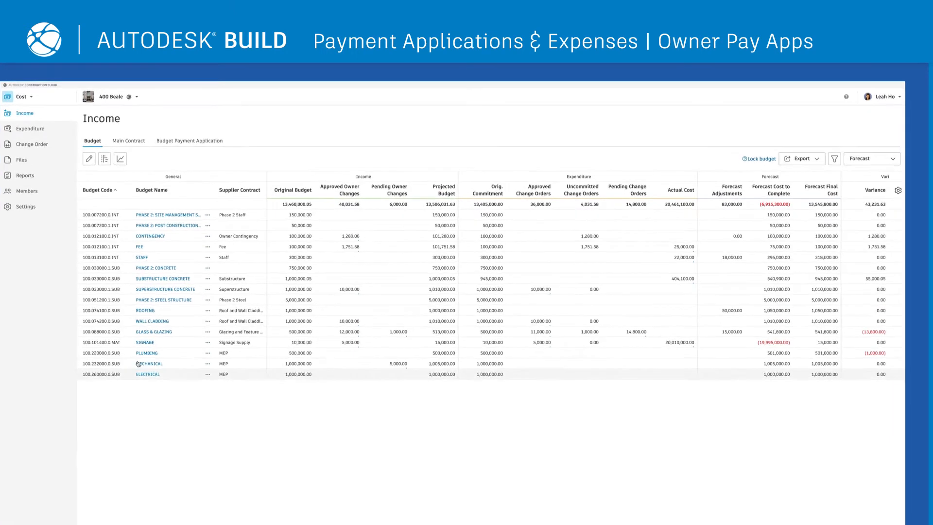
Examine the schedule of values of Prime Contract PC1 in the Main Contract list, including its Concrete breakdown.
{"action": "left_click", "coordinate": [80, 127]}
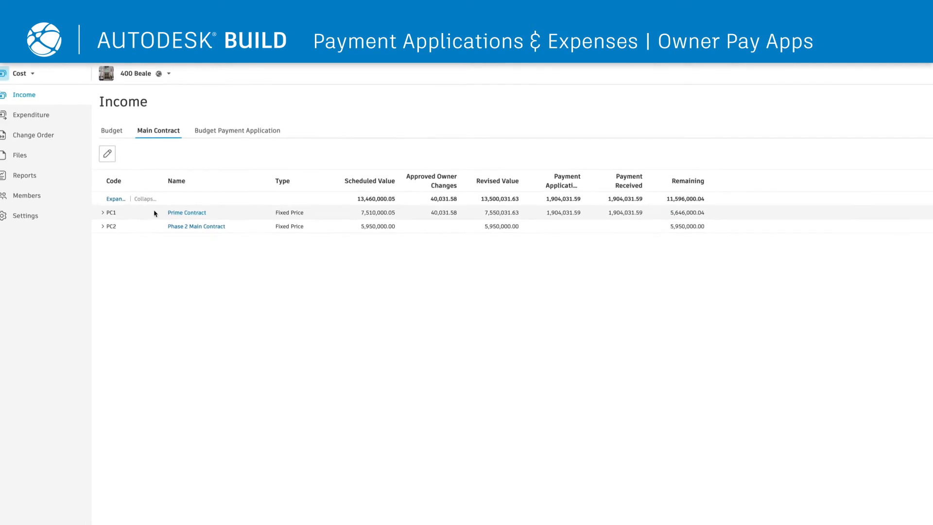
{"action": "left_click", "coordinate": [113, 215]}
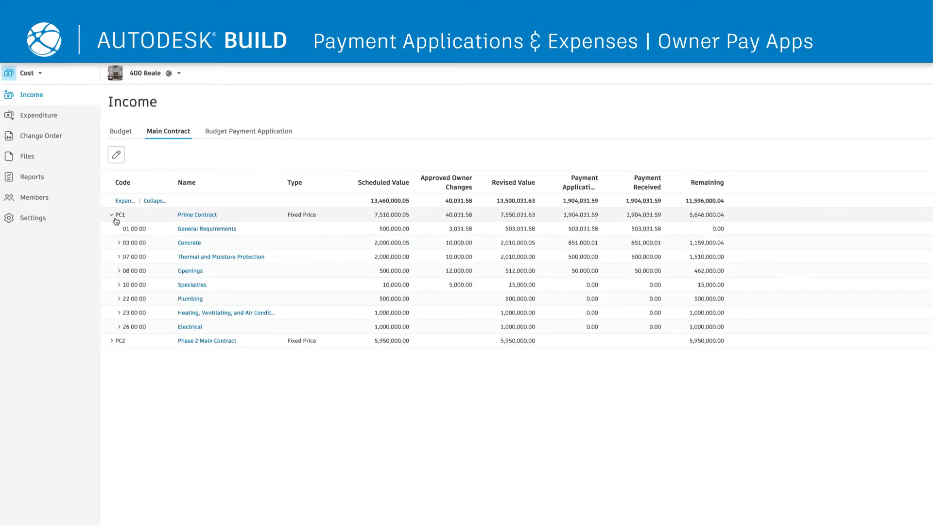
{"action": "left_click", "coordinate": [119, 243]}
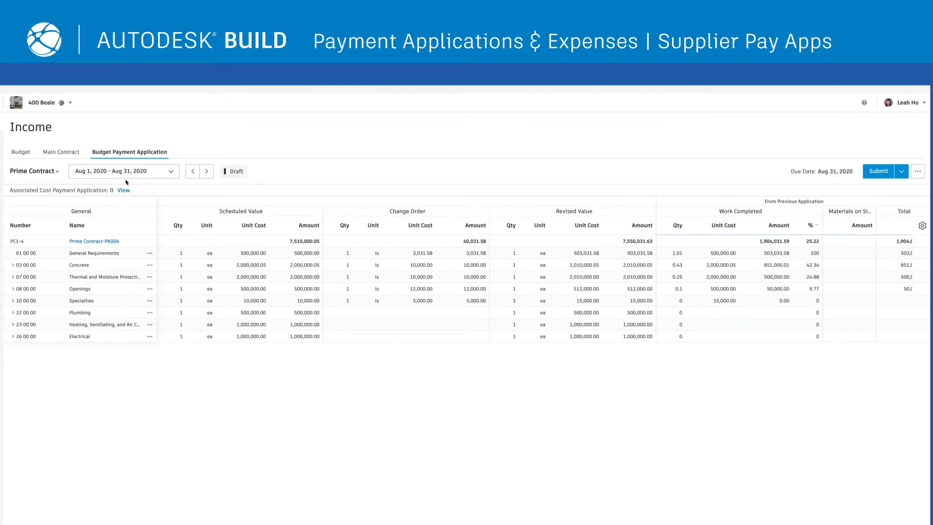
Create an associated cost payment application for contract SUB01 - Substructure from the budget payment application Prime Contract-PA004.
{"action": "left_click", "coordinate": [99, 242]}
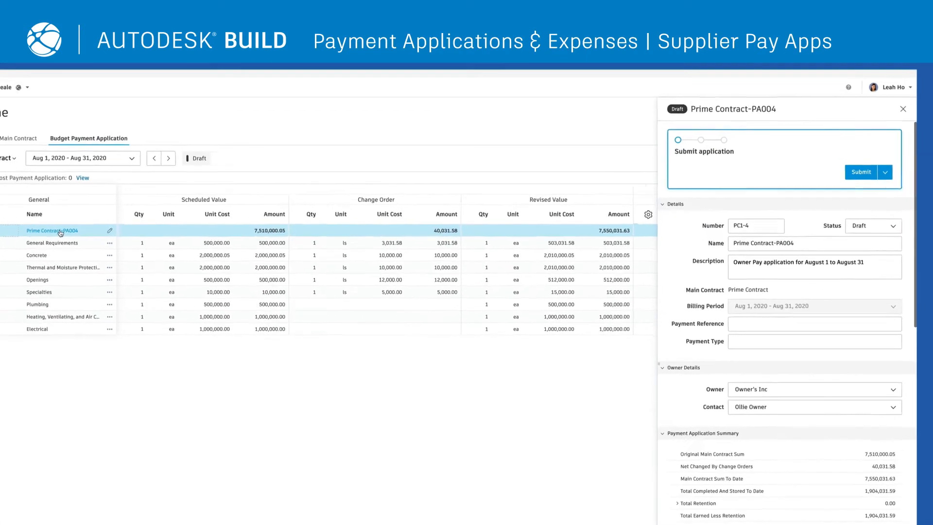
{"action": "scroll", "coordinate": [670, 269], "scroll_direction": "down", "scroll_amount": 7}
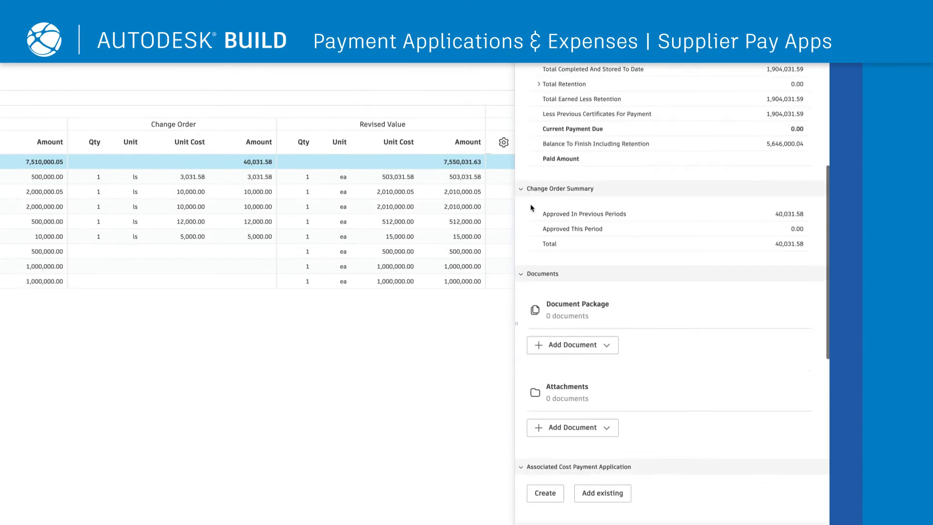
{"action": "scroll", "coordinate": [531, 207], "scroll_direction": "down", "scroll_amount": 6}
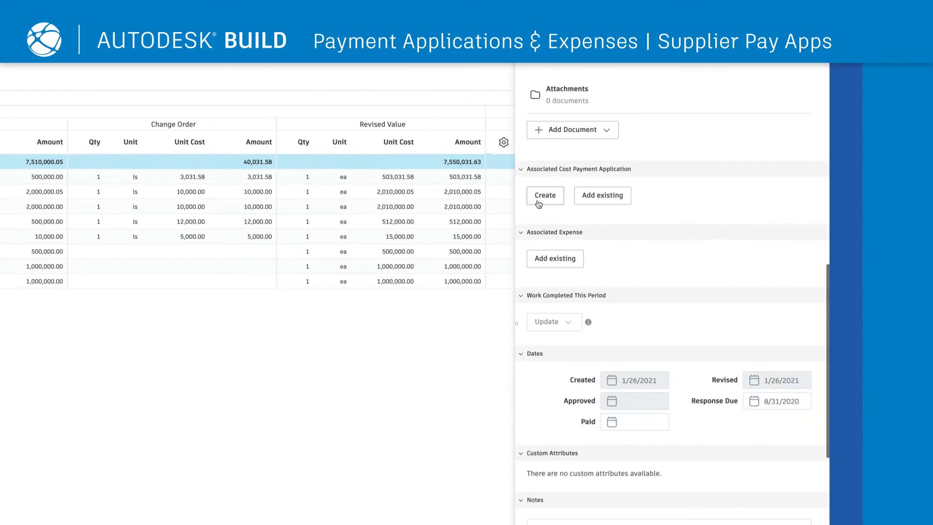
{"action": "left_click", "coordinate": [538, 204]}
{"action": "left_click", "coordinate": [421, 211]}
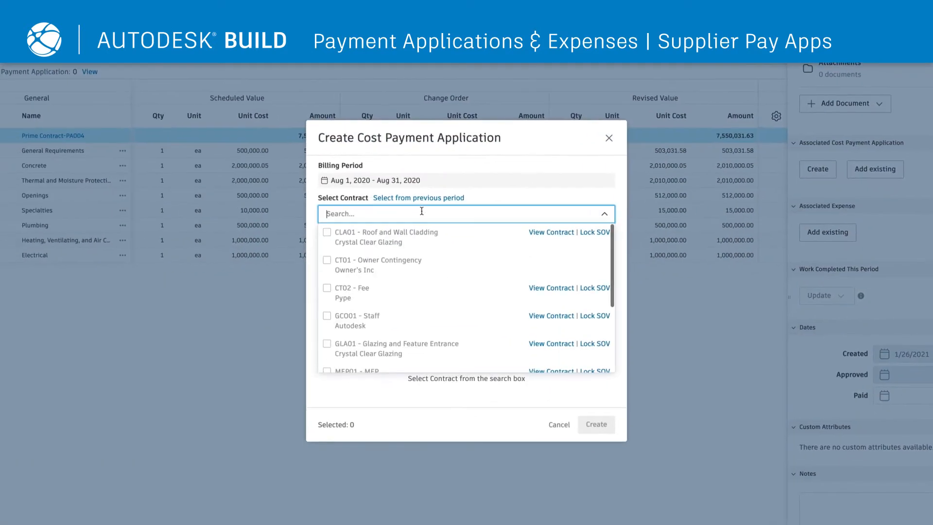
{"action": "scroll", "coordinate": [355, 298], "scroll_direction": "down", "scroll_amount": 3}
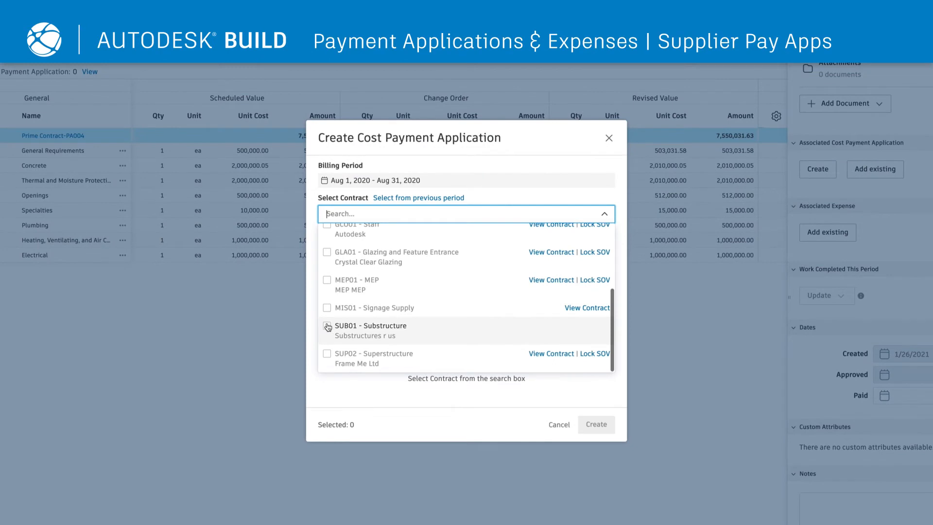
{"action": "left_click", "coordinate": [327, 326]}
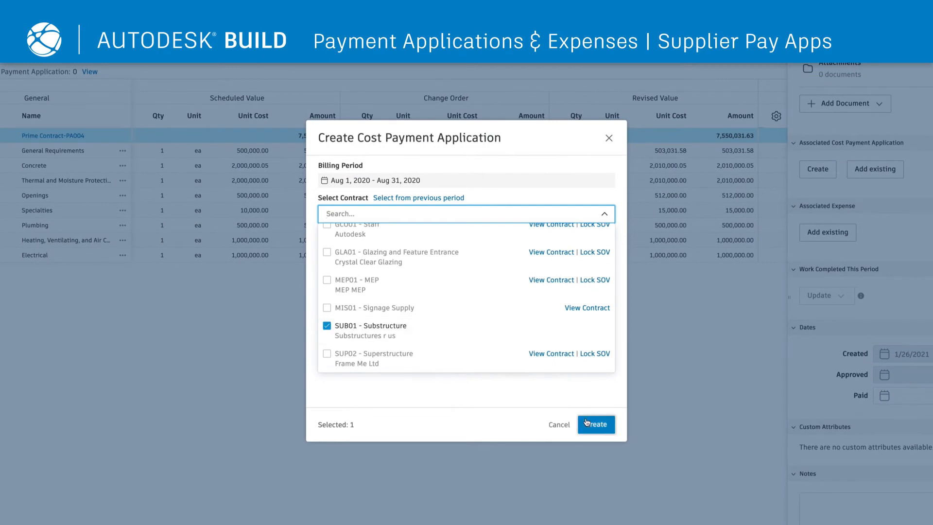
{"action": "left_click", "coordinate": [596, 424]}
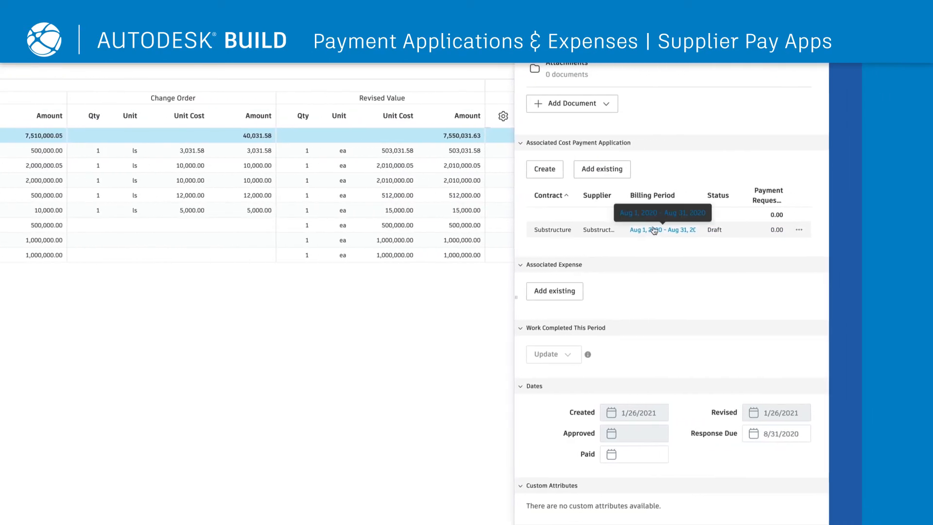
In the Substructure cost payment application, enter this period's completed quantities: Pile Caps 500, Grade Beams 100 and Slab on Grade 1.
{"action": "left_click", "coordinate": [654, 230]}
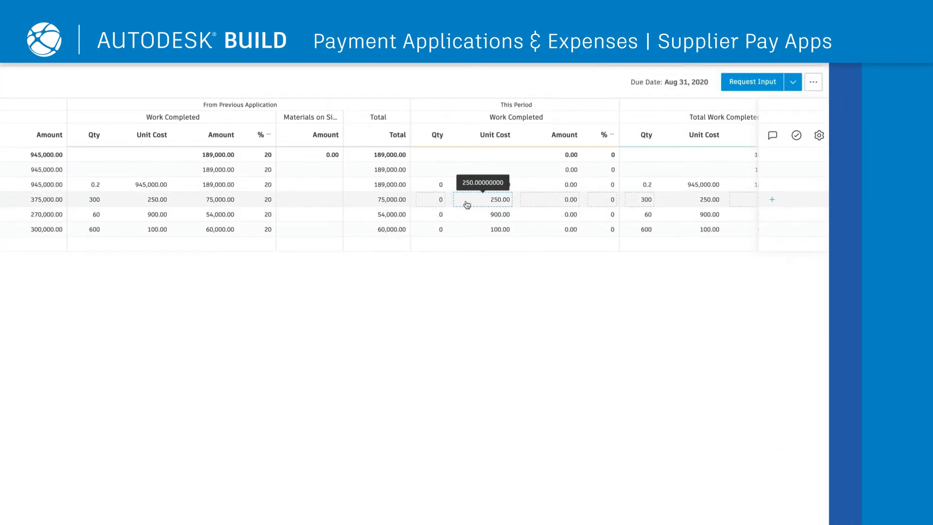
{"action": "left_click", "coordinate": [431, 200]}
{"action": "type", "text": "500"}
{"action": "key", "text": "Return"}
{"action": "type", "text": "100"}
{"action": "key", "text": "Return"}
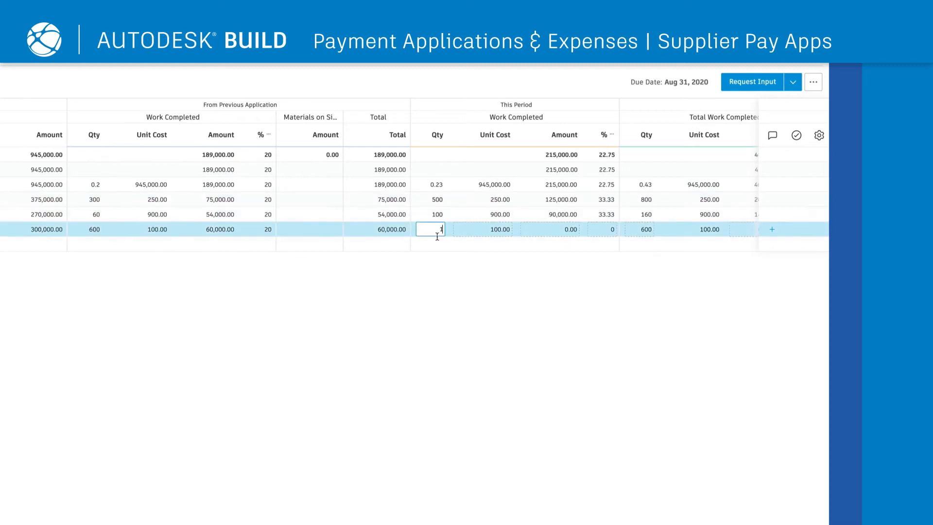
{"action": "type", "text": "1"}
{"action": "left_click", "coordinate": [444, 298]}
Send the supplier an input request for the Substructure payment application and set the application as submitted.
{"action": "left_click", "coordinate": [749, 87]}
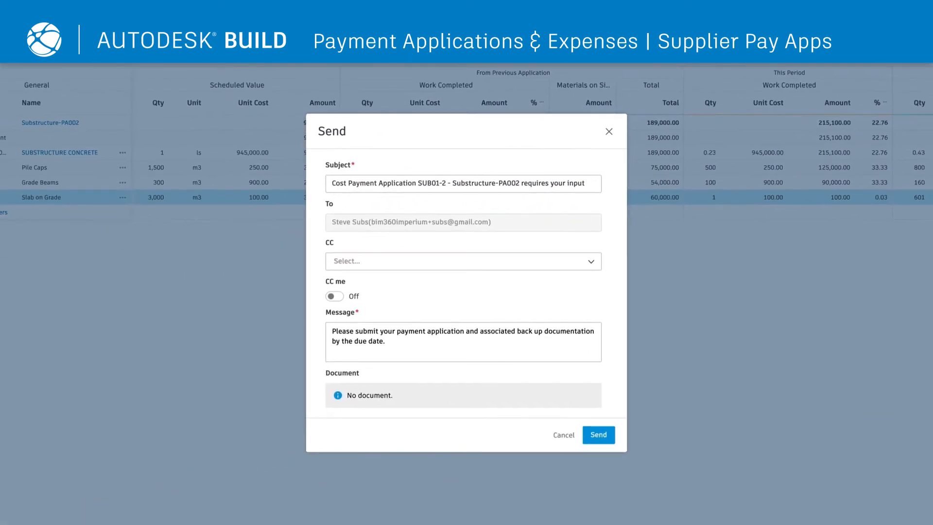
{"action": "left_click", "coordinate": [595, 436]}
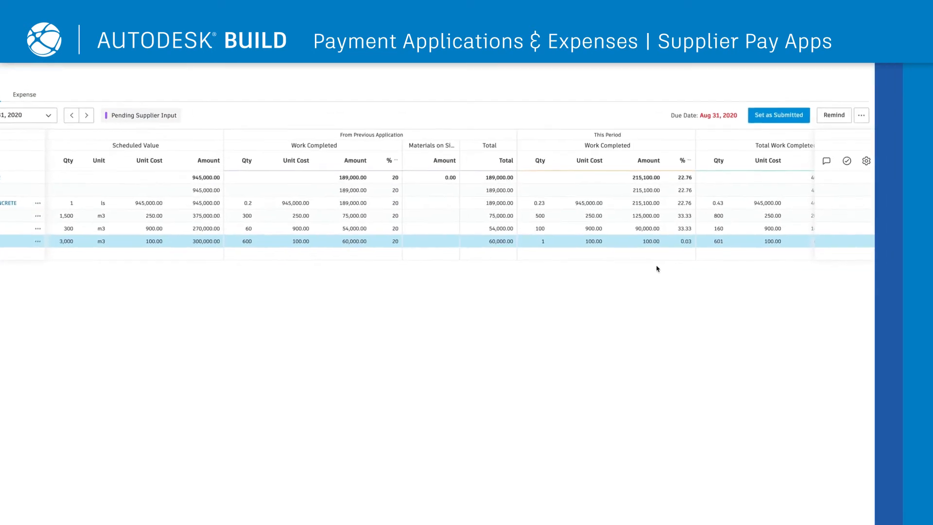
{"action": "left_click", "coordinate": [754, 123]}
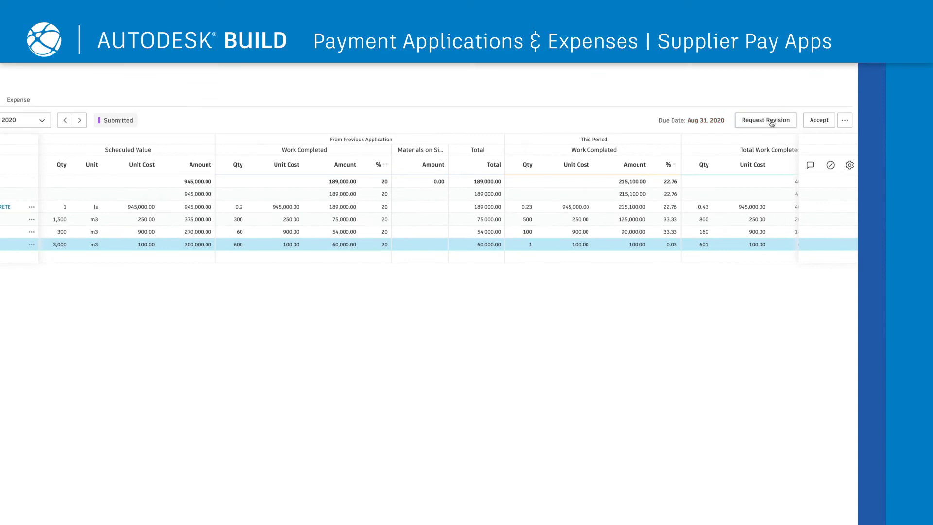
Accept all line items of the submitted Substructure payment application, with the supplier contact notified.
{"action": "left_click", "coordinate": [819, 120]}
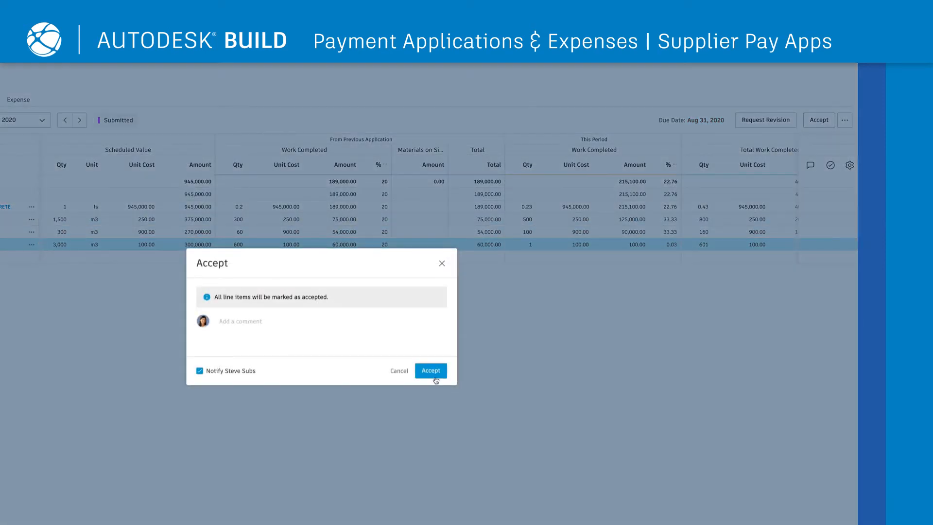
{"action": "left_click", "coordinate": [431, 372]}
{"action": "left_click", "coordinate": [816, 121]}
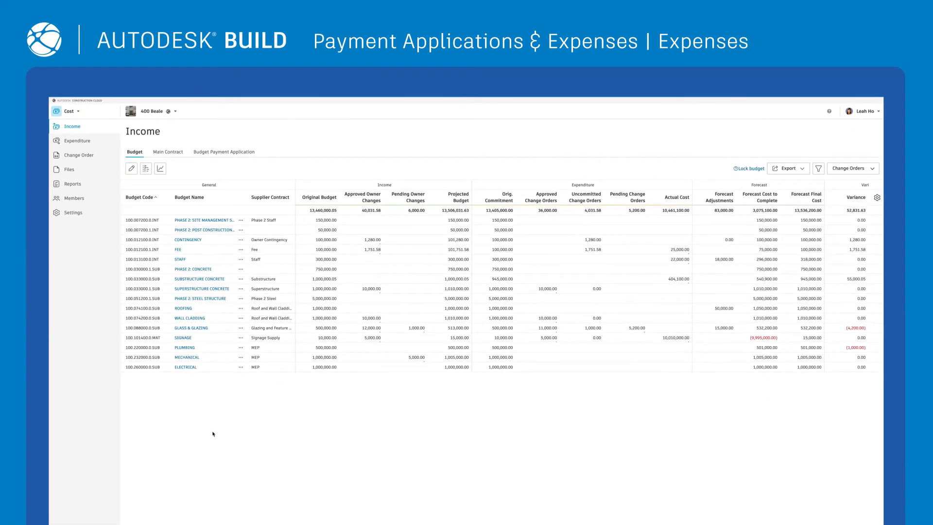
Add an expense from contract MIS01 - Signage Supply, with a Job Safety Poster quantity of 100, and set it as approved.
{"action": "left_click", "coordinate": [81, 142]}
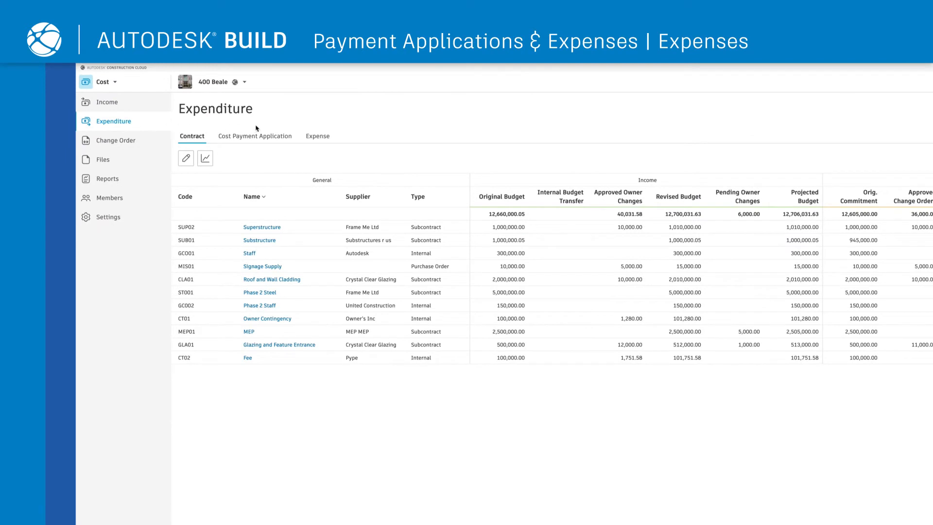
{"action": "left_click", "coordinate": [311, 140]}
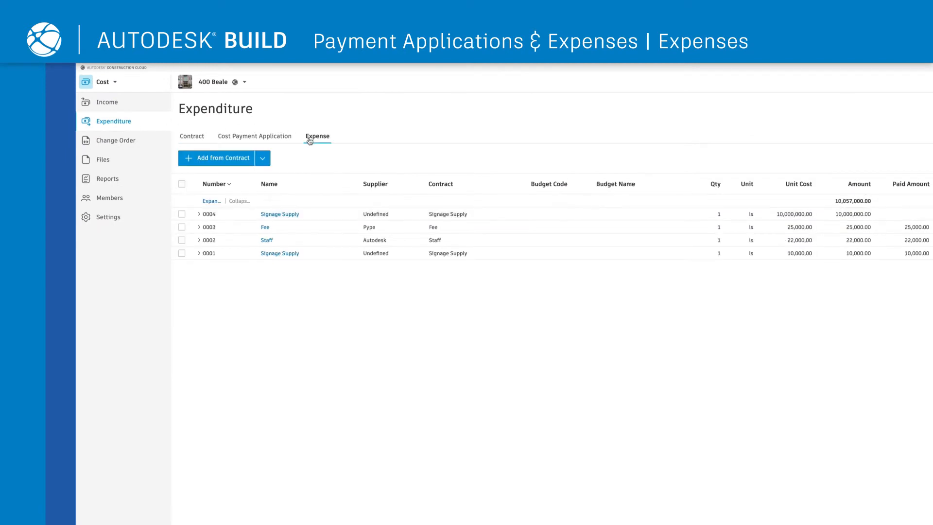
{"action": "left_click", "coordinate": [212, 158]}
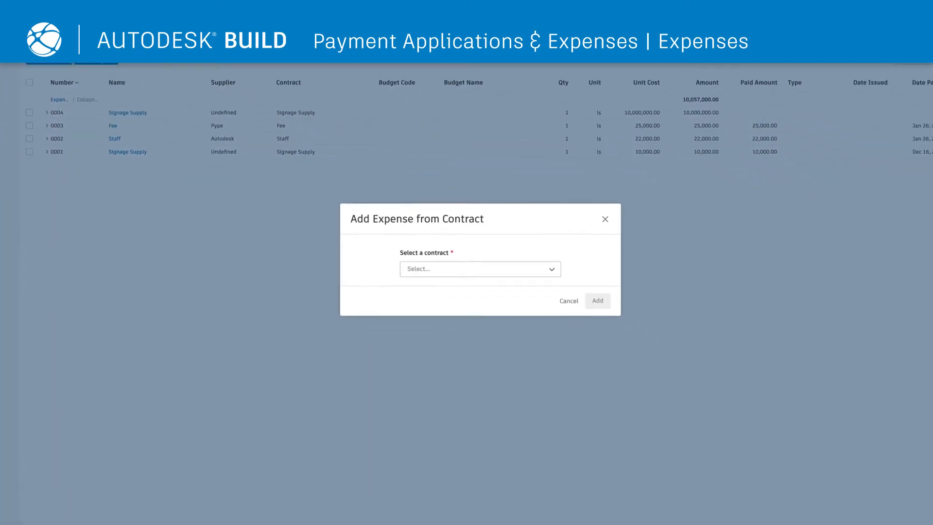
{"action": "left_click", "coordinate": [536, 261]}
{"action": "left_click_drag", "start_coordinate": [544, 307], "coordinate": [535, 365]}
{"action": "left_click", "coordinate": [454, 360]}
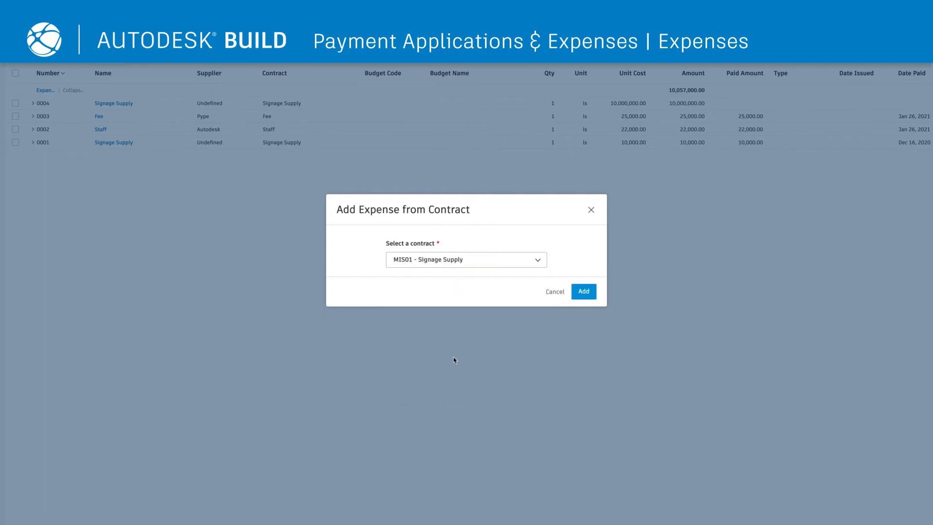
{"action": "left_click", "coordinate": [583, 291]}
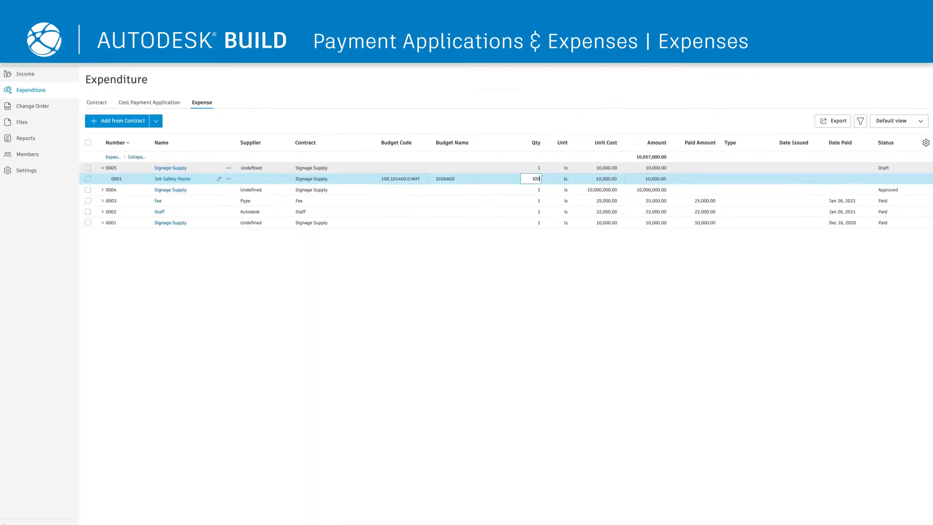
{"action": "left_click", "coordinate": [890, 168]}
Associate the existing Signage Supply expense 0004 with the budget payment application Prime Contract-PA004.
{"action": "left_click", "coordinate": [25, 74]}
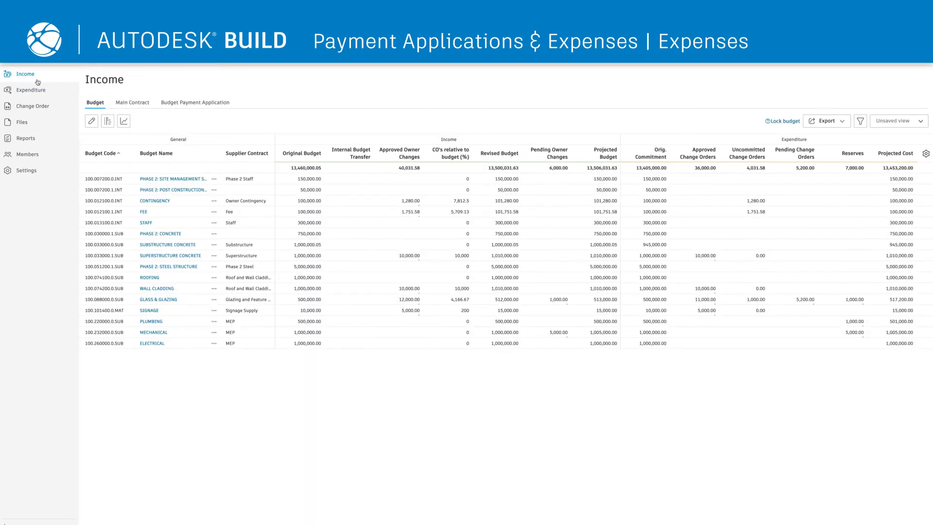
{"action": "left_click", "coordinate": [196, 103]}
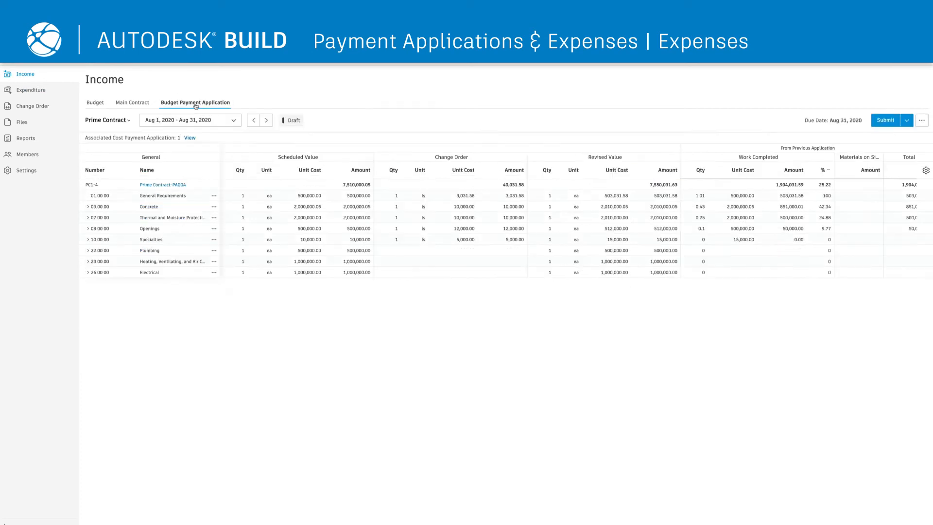
{"action": "left_click", "coordinate": [163, 186]}
{"action": "scroll", "coordinate": [732, 244], "scroll_direction": "down", "scroll_amount": 10}
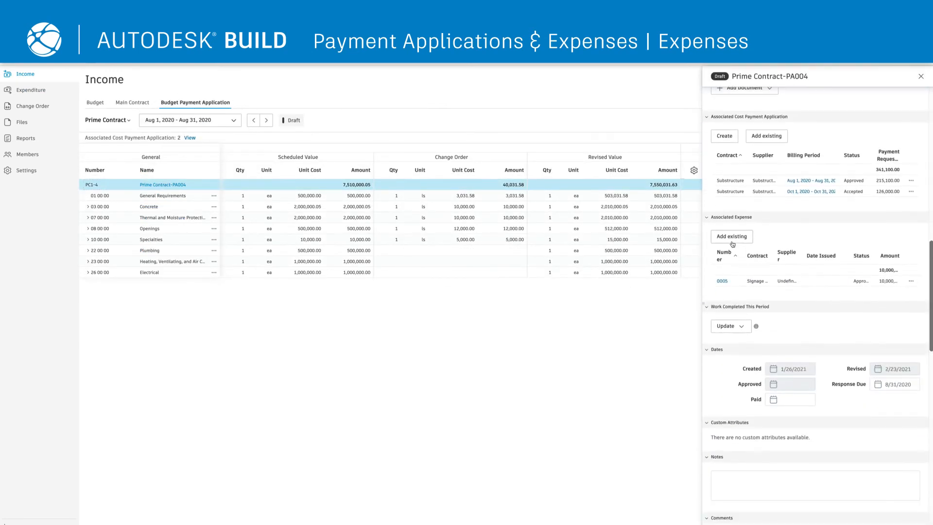
{"action": "left_click", "coordinate": [732, 241]}
{"action": "left_click", "coordinate": [366, 264]}
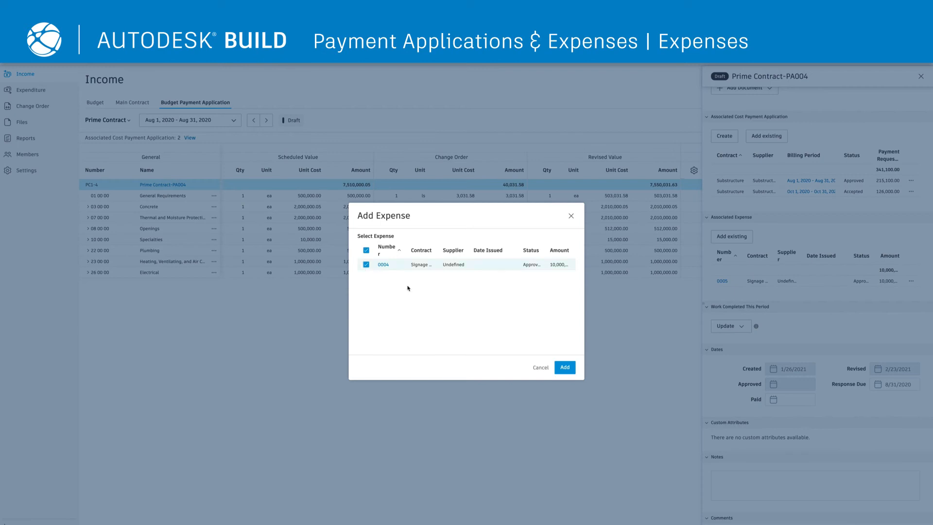
{"action": "left_click", "coordinate": [566, 367]}
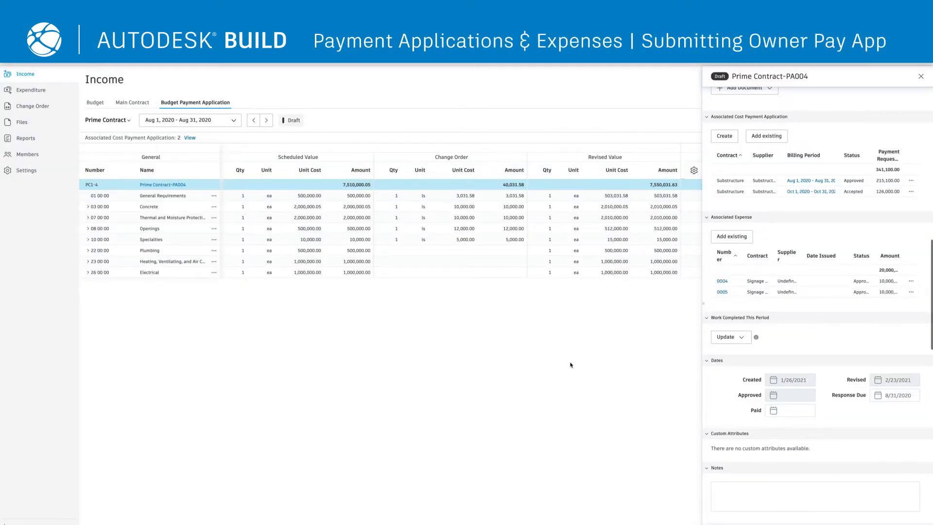
Submit the budget payment application Prime Contract-PA004 to the owner's contact for review and return to the project budget.
{"action": "left_click_drag", "start_coordinate": [931, 261], "coordinate": [927, 111]}
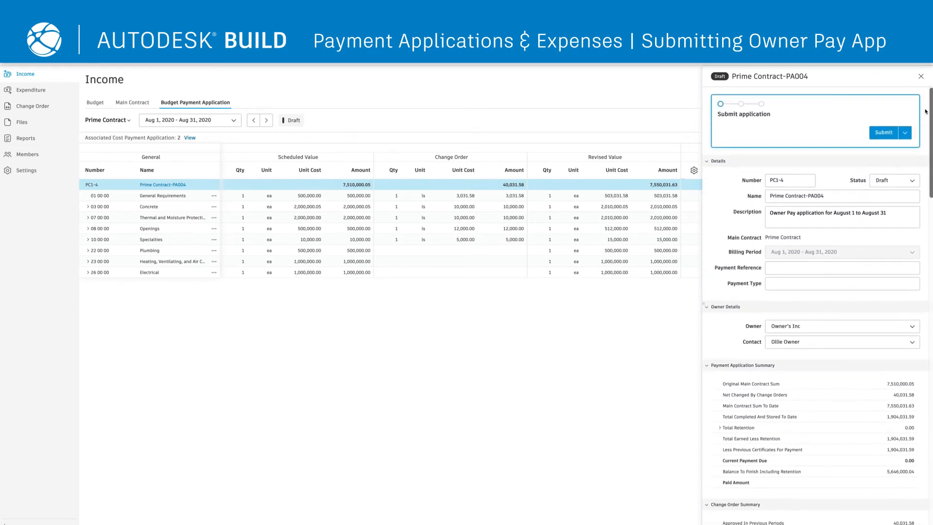
{"action": "left_click", "coordinate": [884, 132]}
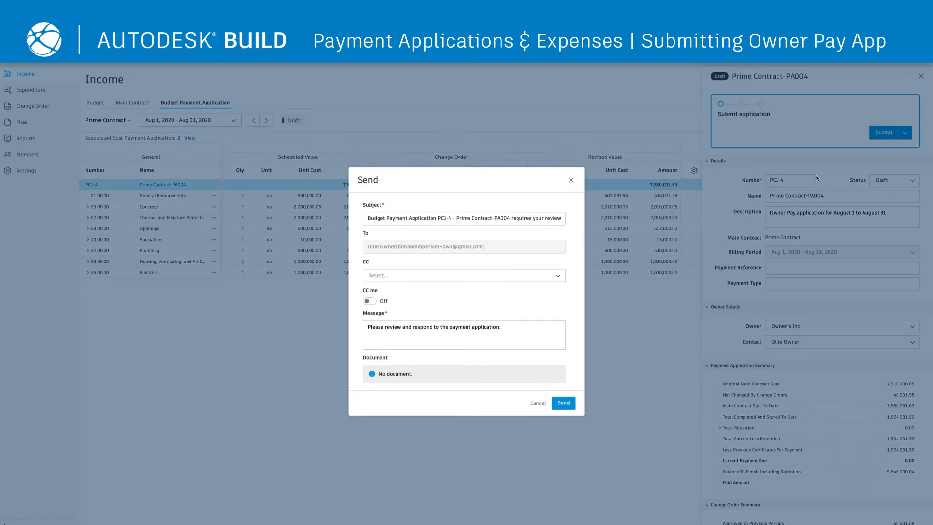
{"action": "left_click", "coordinate": [564, 402]}
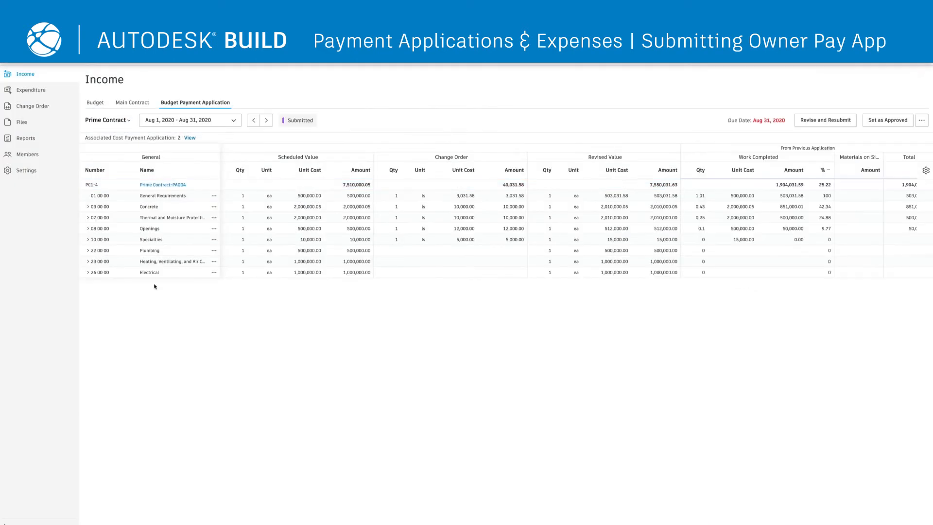
{"action": "left_click", "coordinate": [97, 104]}
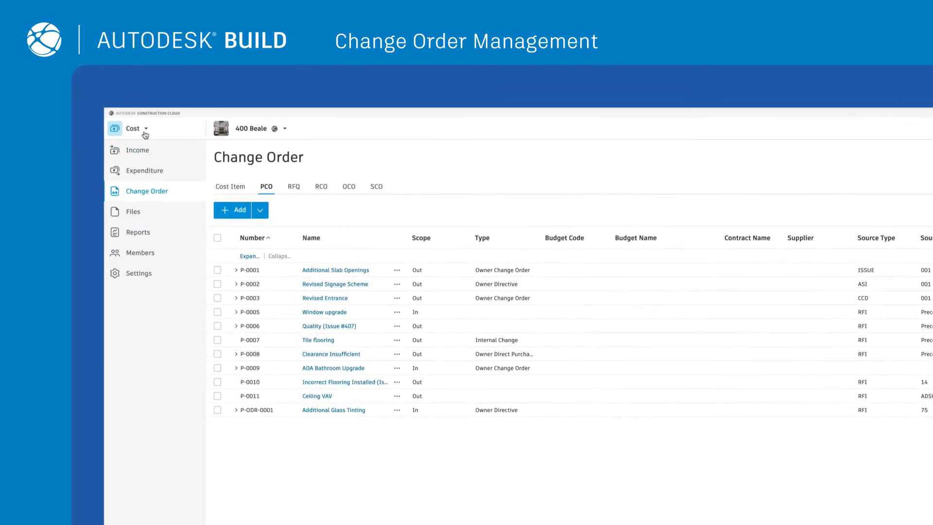
Switch from Cost to Build and open RFI 75, Additional Glass Tinting.
{"action": "left_click", "coordinate": [146, 135]}
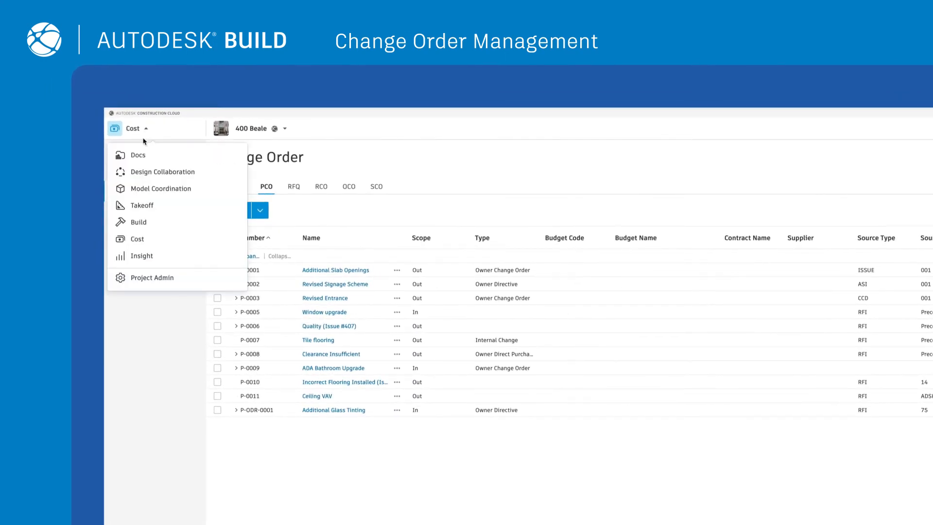
{"action": "left_click", "coordinate": [141, 222]}
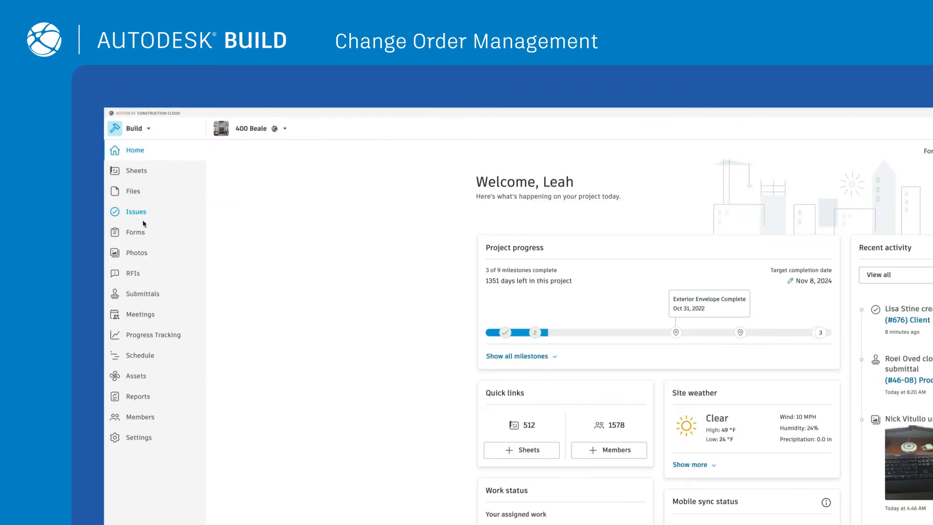
{"action": "left_click", "coordinate": [133, 273]}
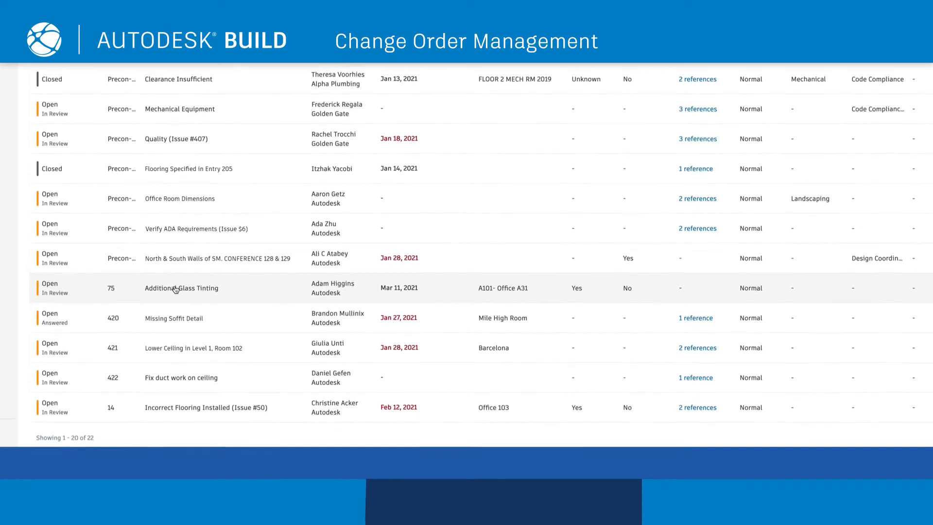
{"action": "left_click", "coordinate": [174, 287]}
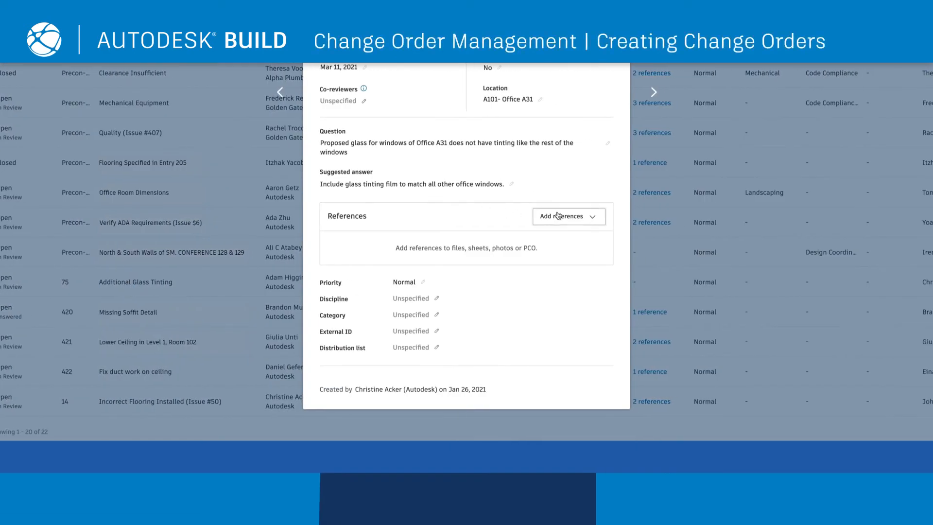
Create a PCO named Additional Glass Tinting as a reference on the RFI, keeping the question and suggested answer as its description.
{"action": "left_click", "coordinate": [607, 216]}
{"action": "left_click", "coordinate": [544, 287]}
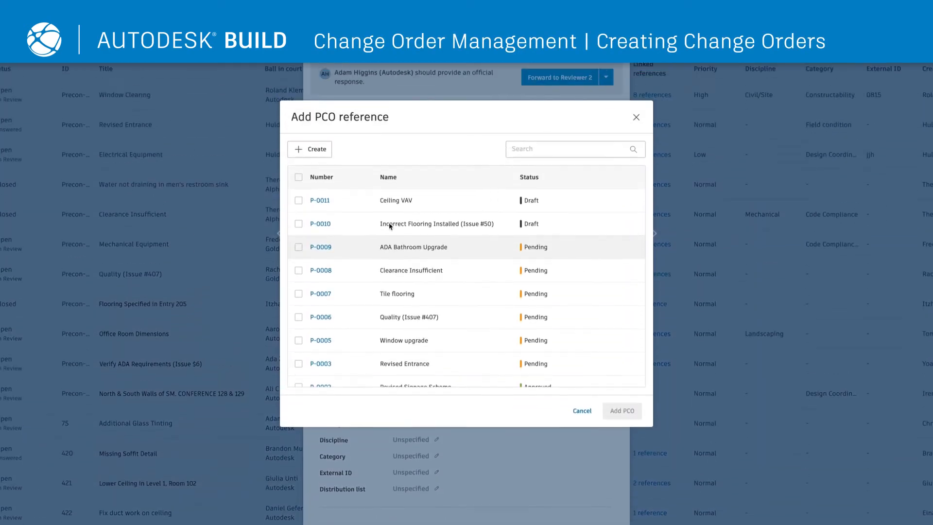
{"action": "left_click", "coordinate": [317, 150]}
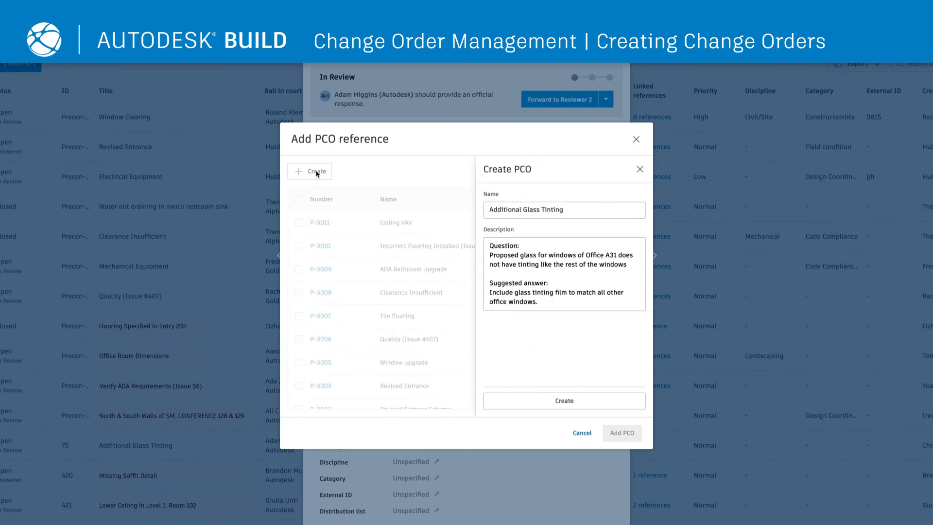
{"action": "left_click", "coordinate": [553, 397]}
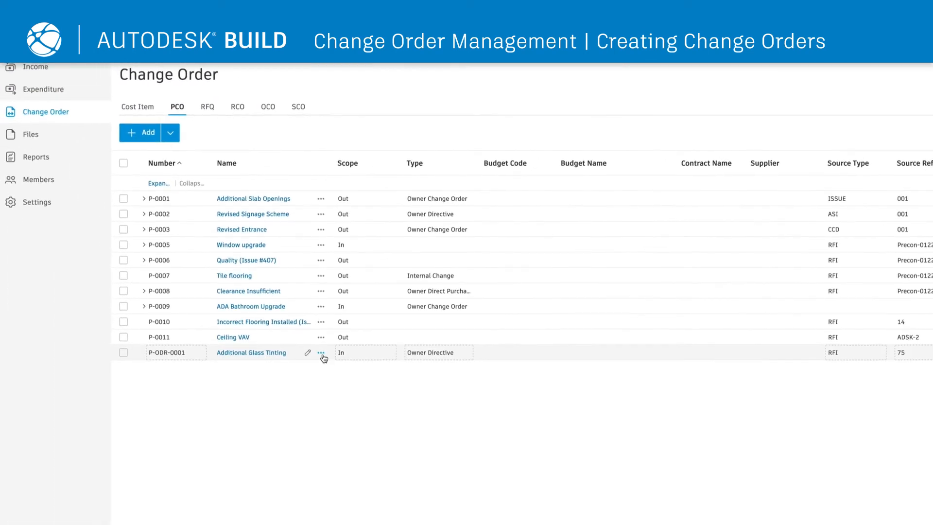
Add a cost item to the Additional Glass Tinting PCO and assign it budget code 100.088000.0.SUB, GLASS & GLAZING.
{"action": "left_click", "coordinate": [321, 352]}
{"action": "mouse_move", "coordinate": [322, 367]}
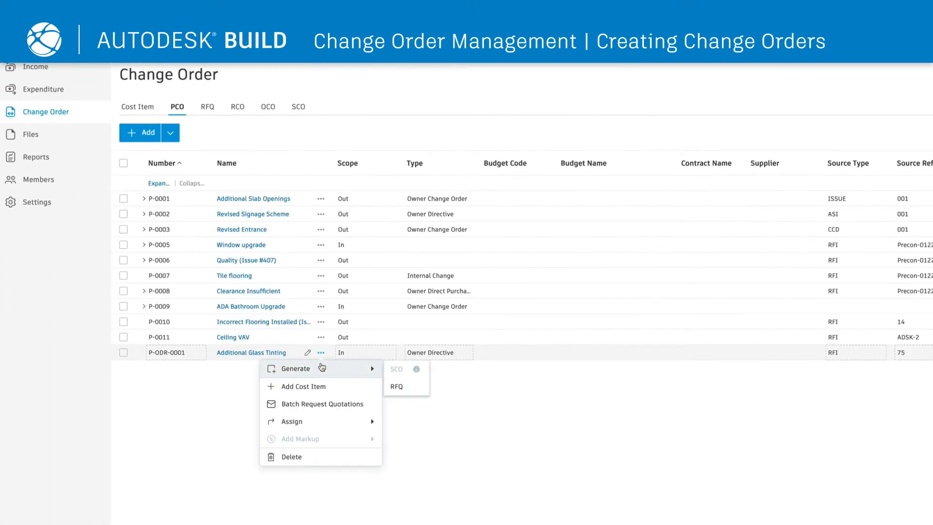
{"action": "left_click", "coordinate": [315, 386]}
{"action": "left_click", "coordinate": [508, 368]}
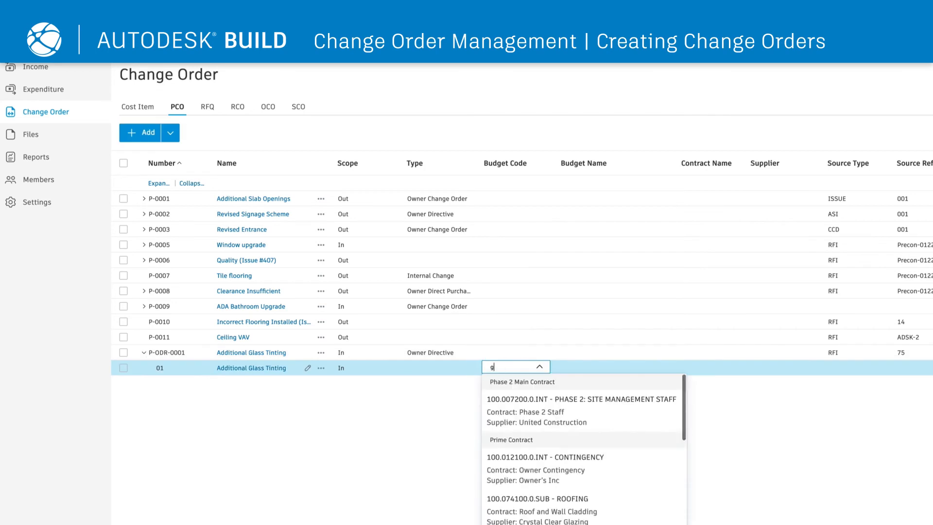
{"action": "type", "text": "glass"}
{"action": "left_click", "coordinate": [511, 398]}
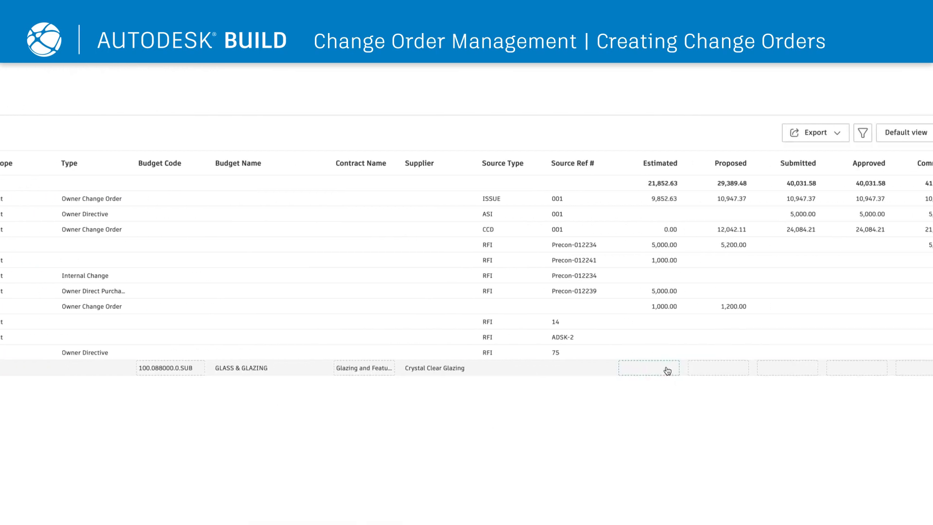
Set the estimated cost of the Additional Glass Tinting cost item to 5000.
{"action": "left_click", "coordinate": [863, 368]}
{"action": "type", "text": "5000"}
{"action": "key", "text": "Return"}
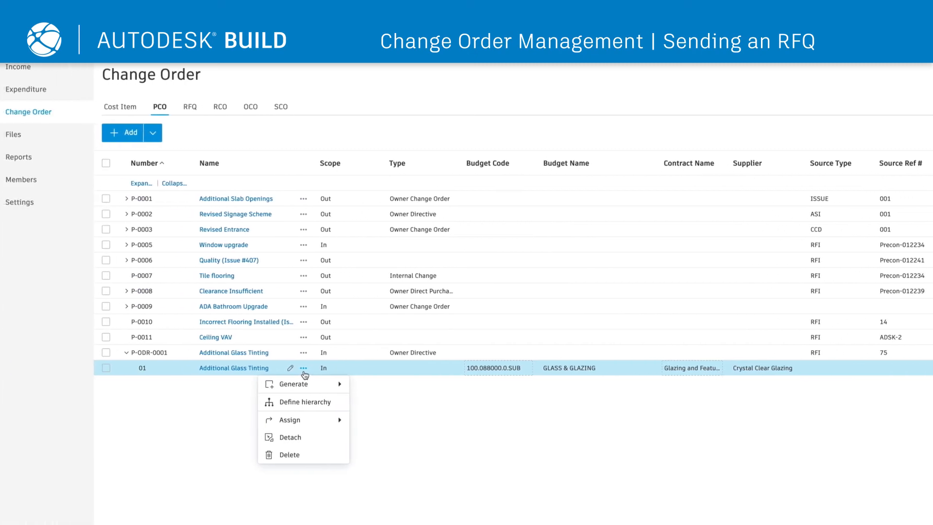
Generate an RFQ from the Additional Glass Tinting cost item and send the quotation request to Crystal Clear Glazing.
{"action": "mouse_move", "coordinate": [324, 385]}
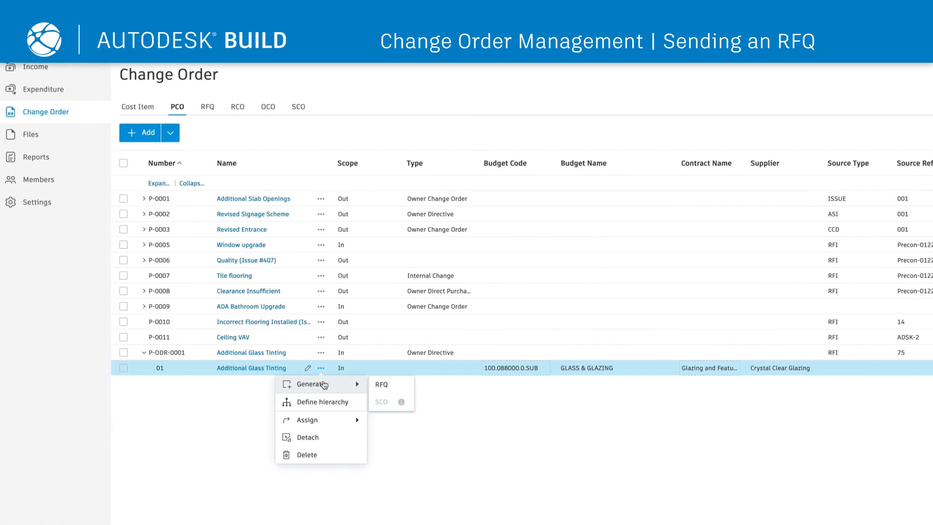
{"action": "left_click", "coordinate": [383, 384]}
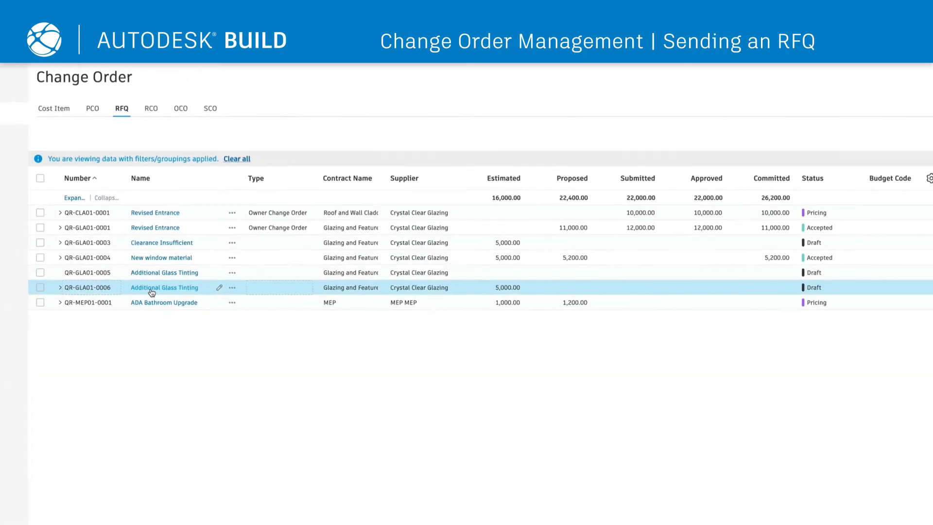
{"action": "left_click", "coordinate": [152, 290]}
{"action": "left_click", "coordinate": [868, 152]}
{"action": "left_click", "coordinate": [860, 159]}
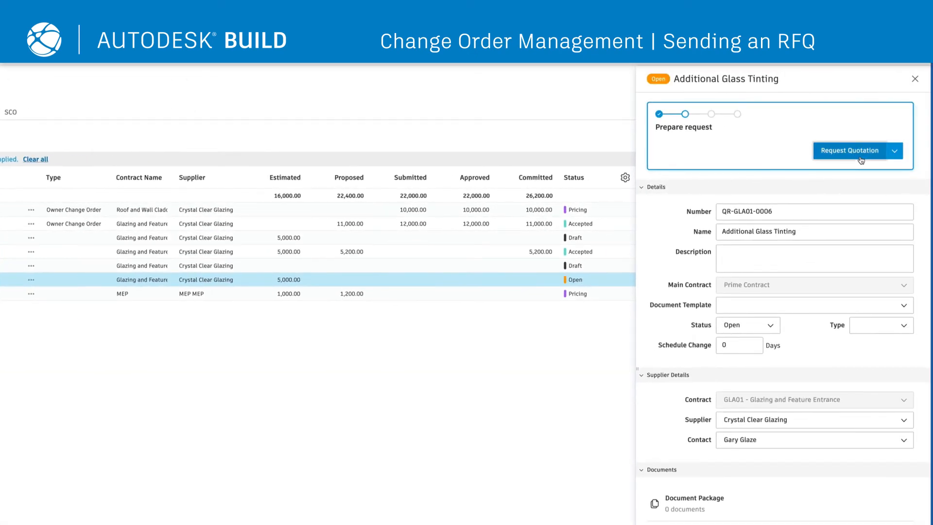
{"action": "left_click", "coordinate": [586, 441]}
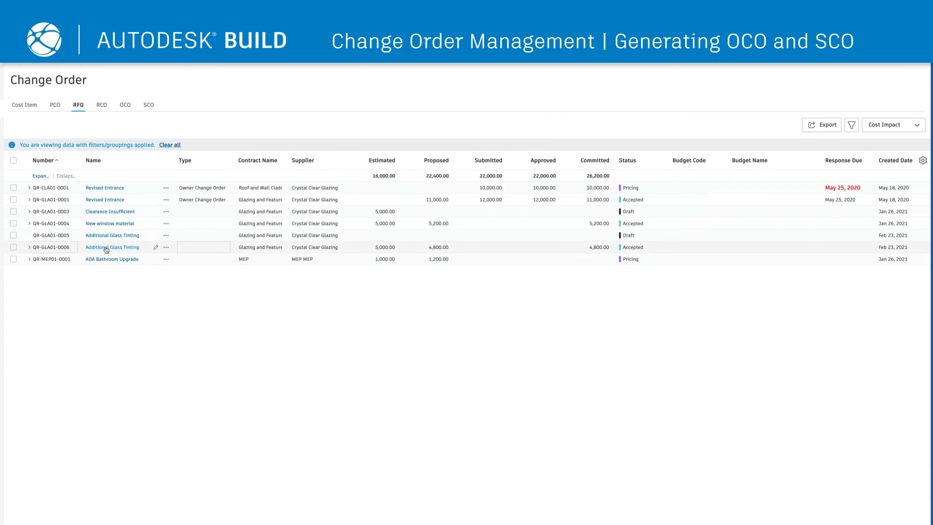
Generate an SCO from the accepted Additional Glass Tinting RFQ, QR-GLA01-0006.
{"action": "left_click", "coordinate": [106, 248]}
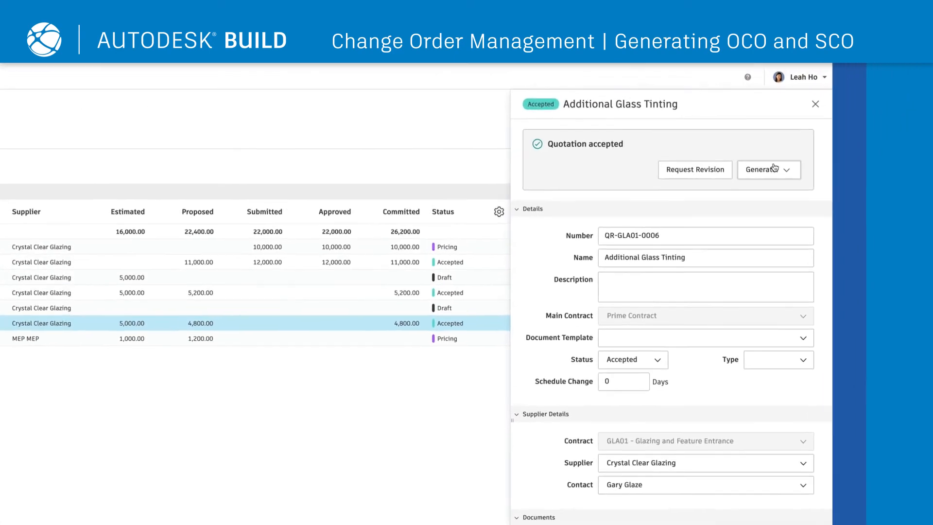
{"action": "left_click", "coordinate": [774, 168]}
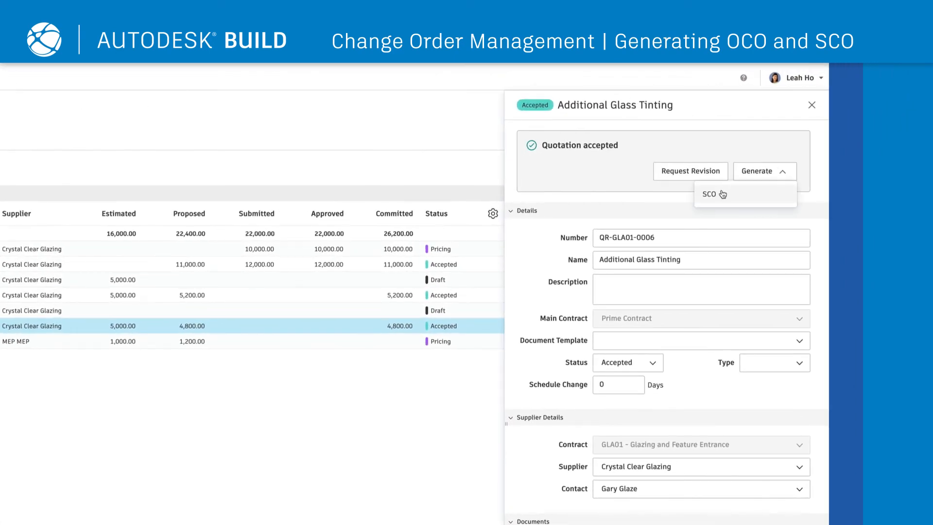
{"action": "left_click", "coordinate": [723, 194]}
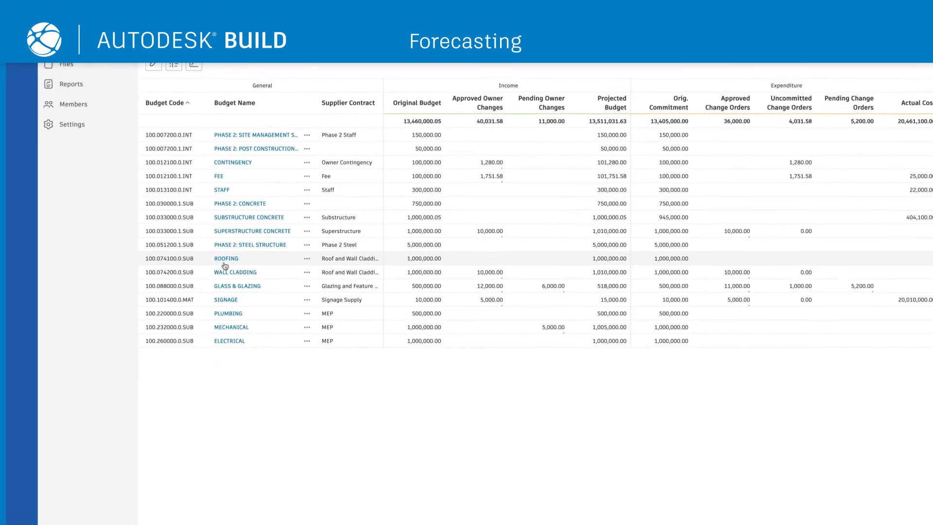
Add a forecast adjustment line item named Roofing Upgrade to the ROOFING budget, with quantity 1 and unit ea.
{"action": "left_click", "coordinate": [336, 239]}
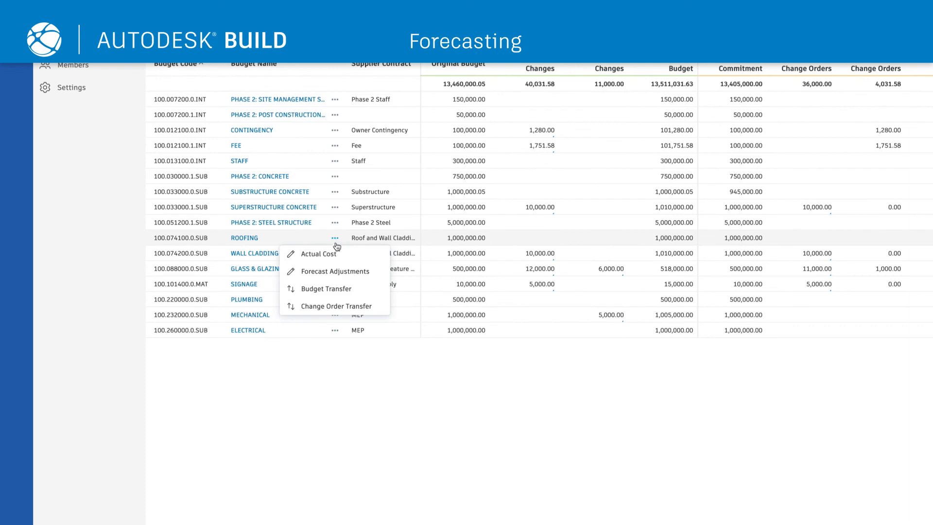
{"action": "left_click", "coordinate": [334, 272]}
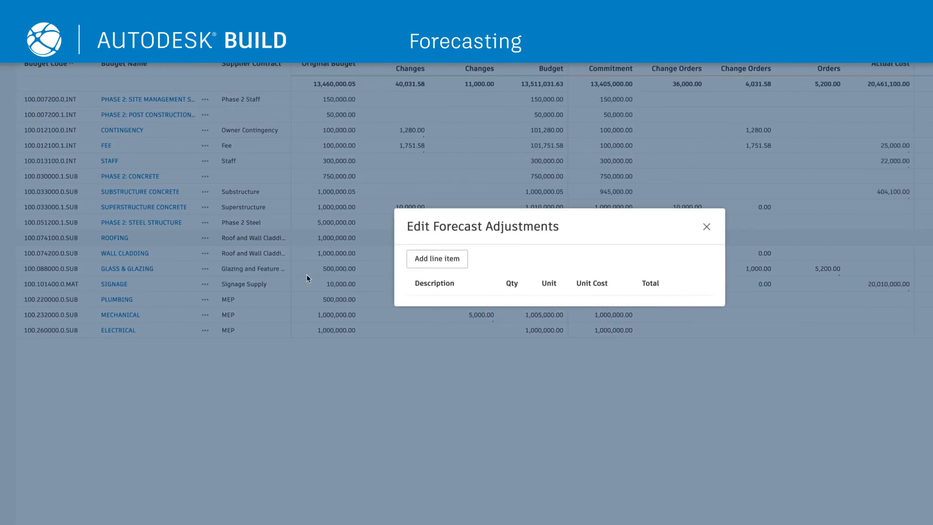
{"action": "left_click", "coordinate": [351, 263]}
{"action": "type", "text": "Roofing Upgrade"}
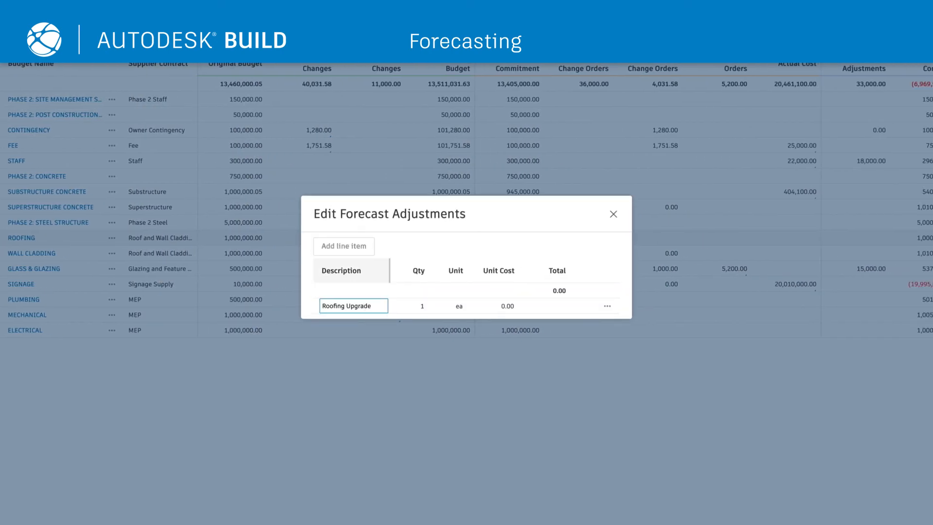
{"action": "key", "text": "Tab"}
{"action": "key", "text": "Tab"}
{"action": "left_click_drag", "start_coordinate": [494, 328], "coordinate": [494, 380]}
{"action": "left_click", "coordinate": [481, 419]}
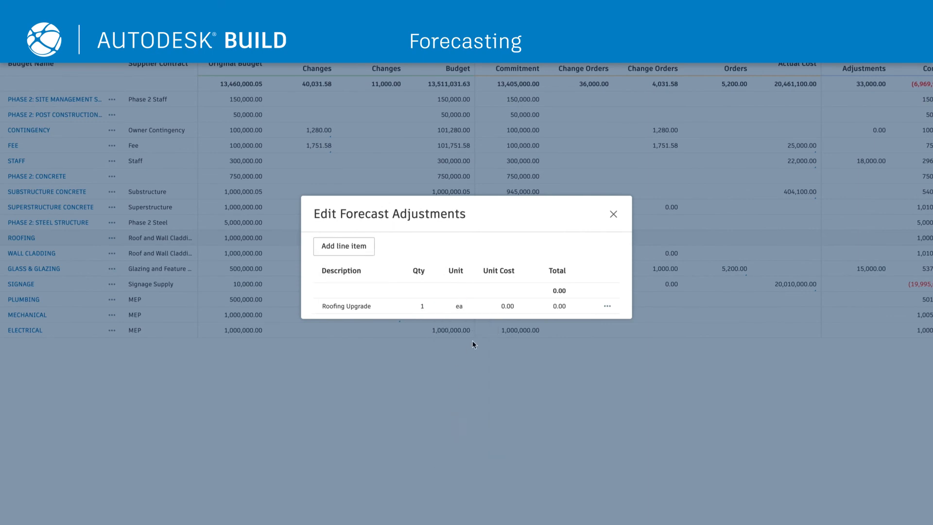
Set the unit cost of the Roofing Upgrade forecast adjustment to 50,000.
{"action": "left_click", "coordinate": [501, 311]}
{"action": "type", "text": "50,000"}
{"action": "key", "text": "Tab"}
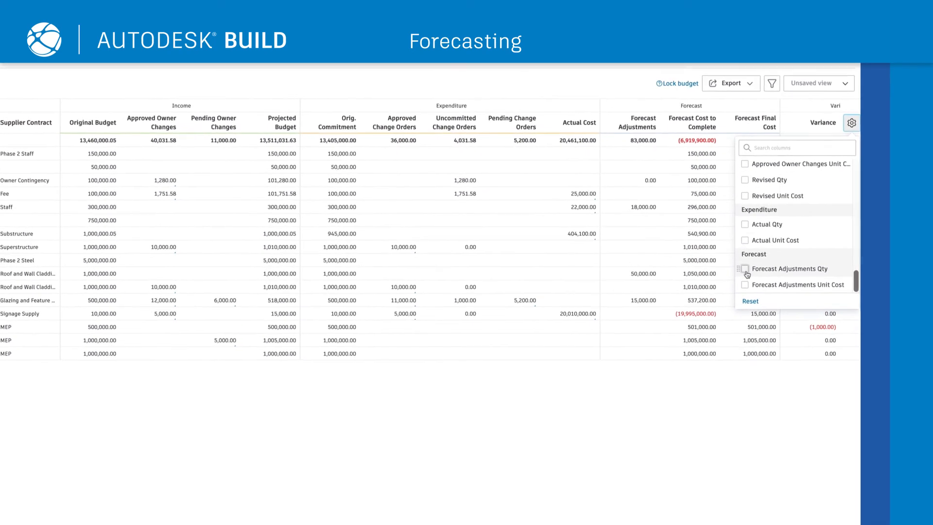
Show the Forecast Adjustments Qty and Forecast Adjustments Unit Cost columns in the budget and save the view as Forecast.
{"action": "left_click", "coordinate": [741, 269]}
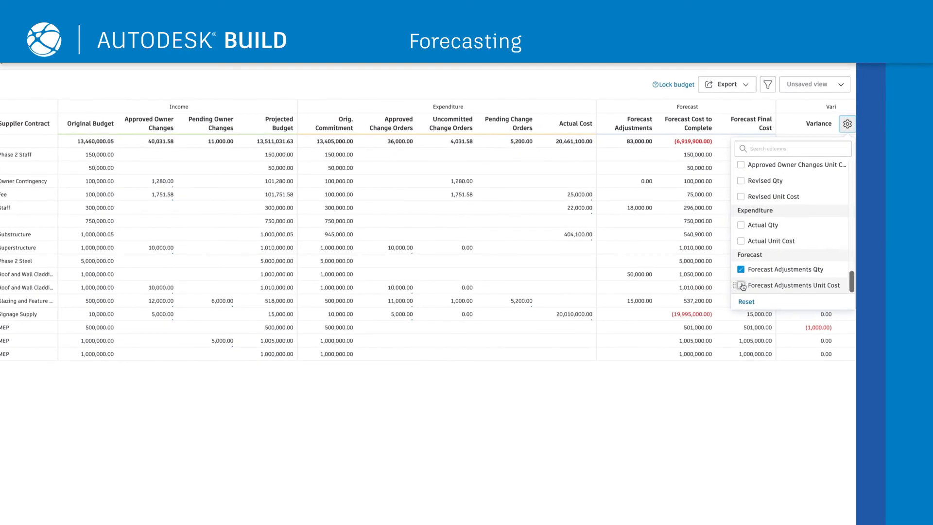
{"action": "left_click", "coordinate": [741, 285]}
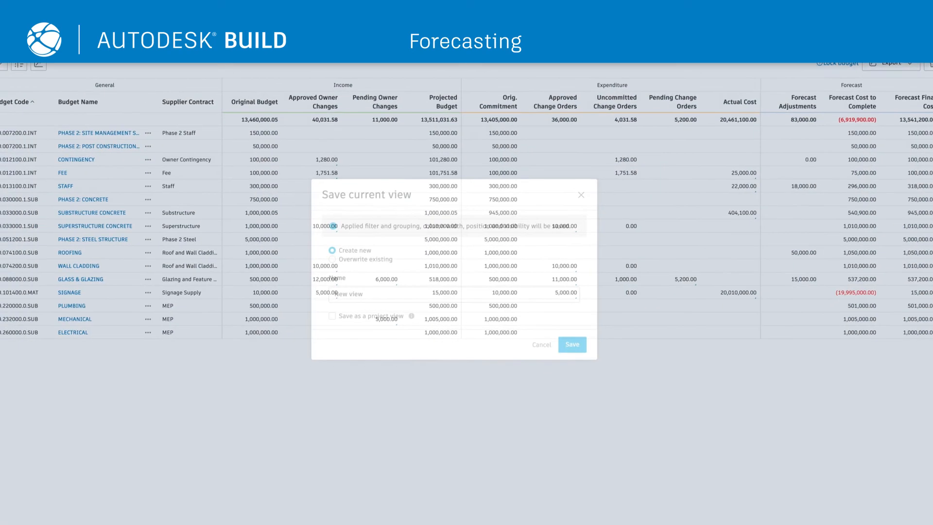
{"action": "type", "text": "Forecast"}
{"action": "left_click", "coordinate": [577, 348]}
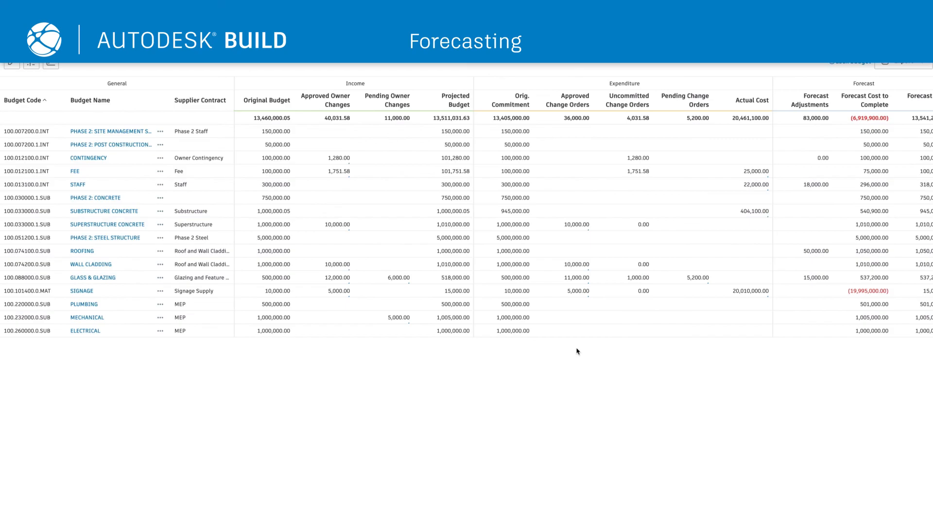